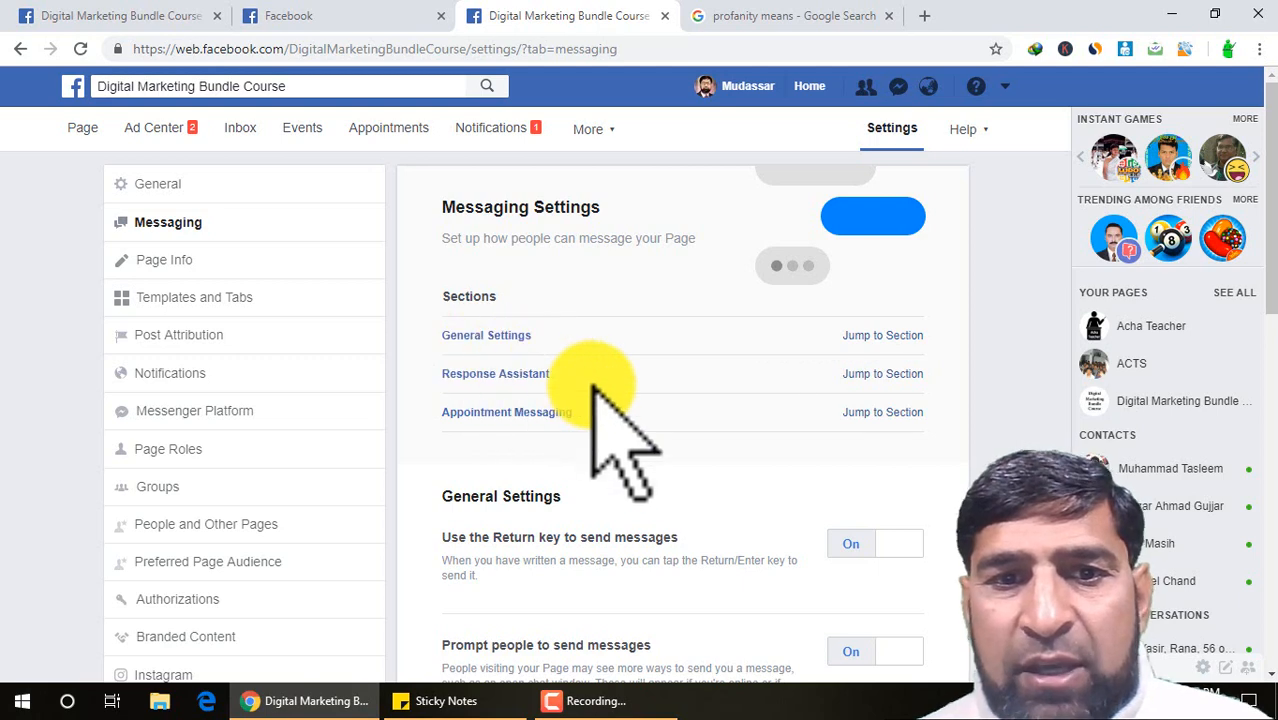
Look through the messaging settings sections, including General Settings and Appointment Messaging, and return to General Settings.
left_click(885, 336)
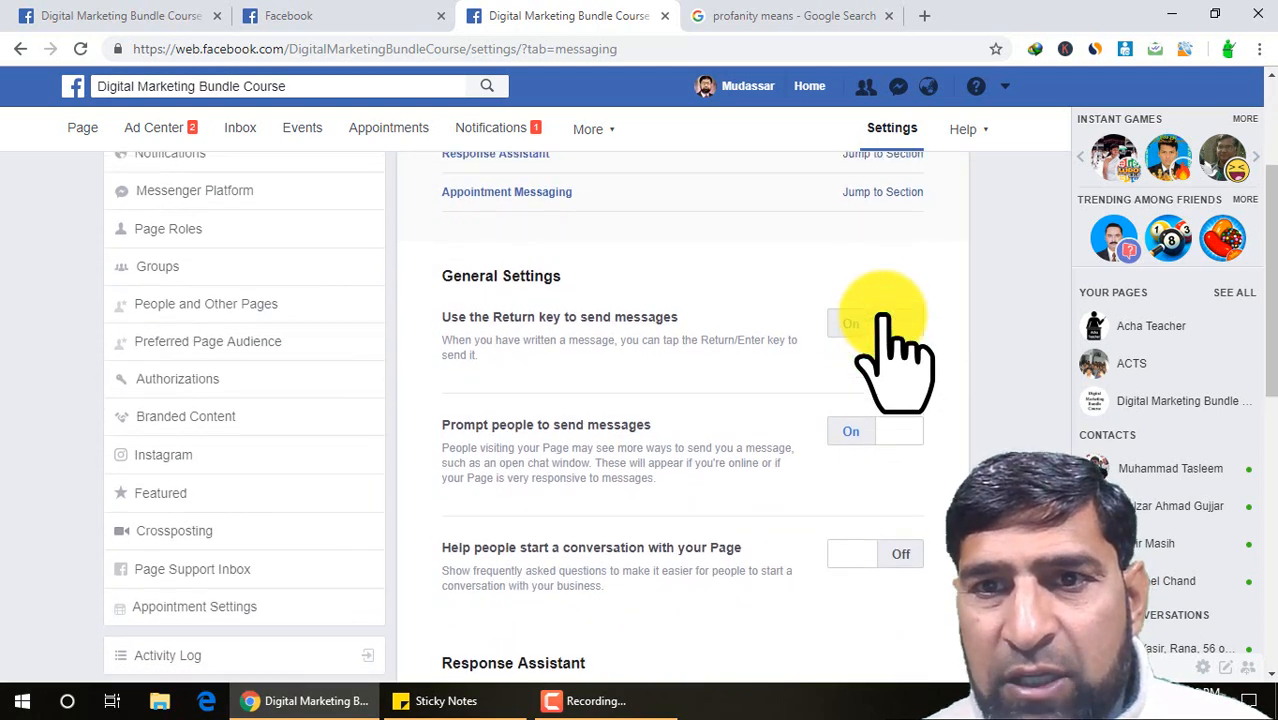
scroll(889, 313, "up", 1)
left_click(874, 268)
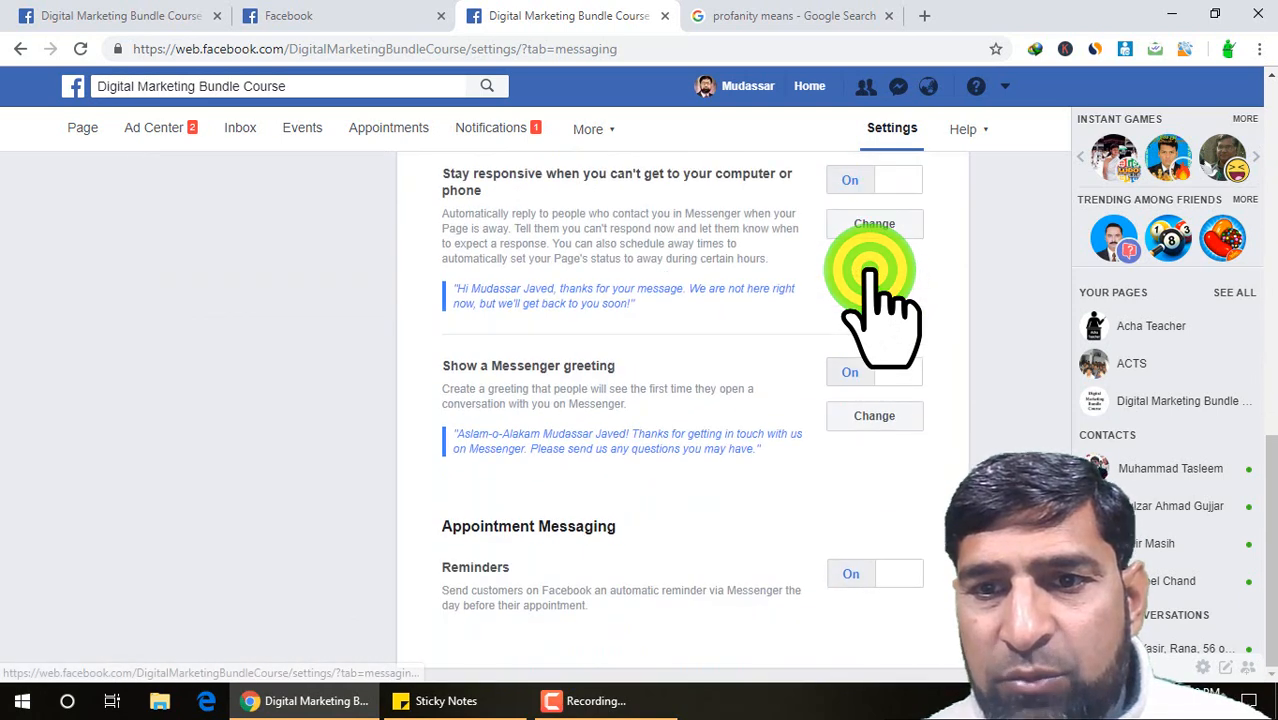
scroll(597, 552, "up", 10)
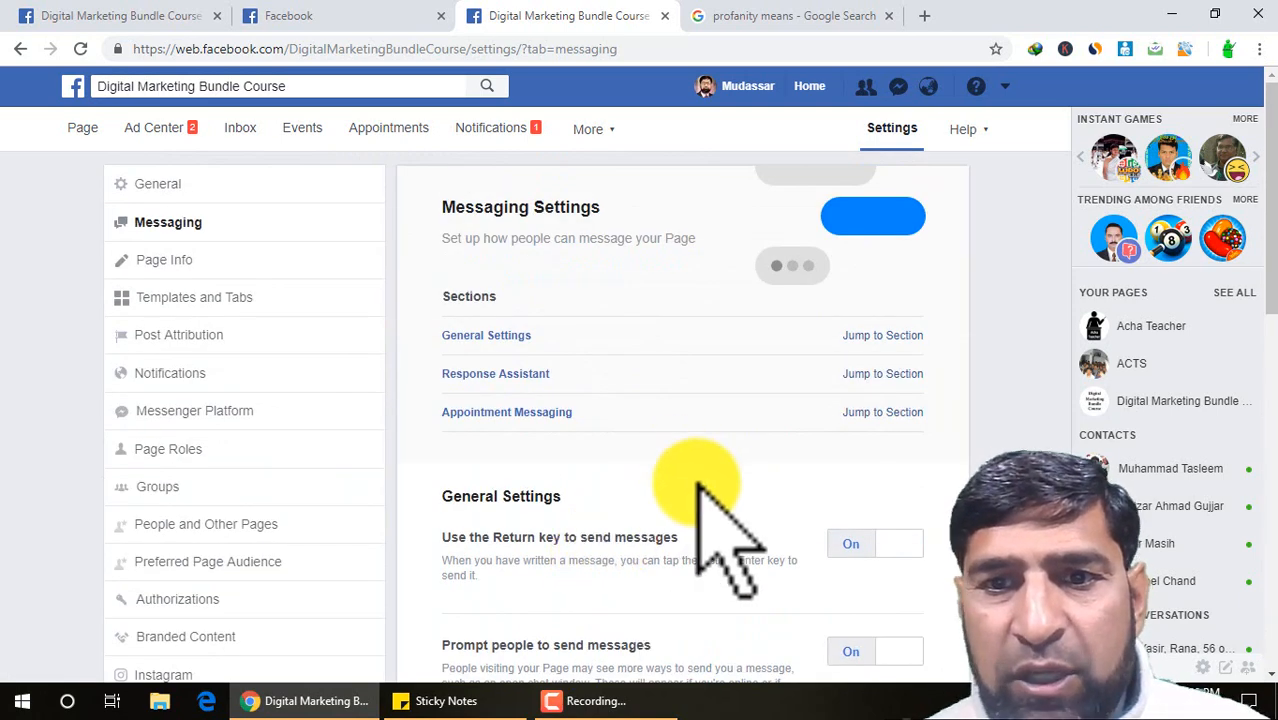
scroll(699, 483, "down", 3)
left_click_drag(446, 219, 572, 218)
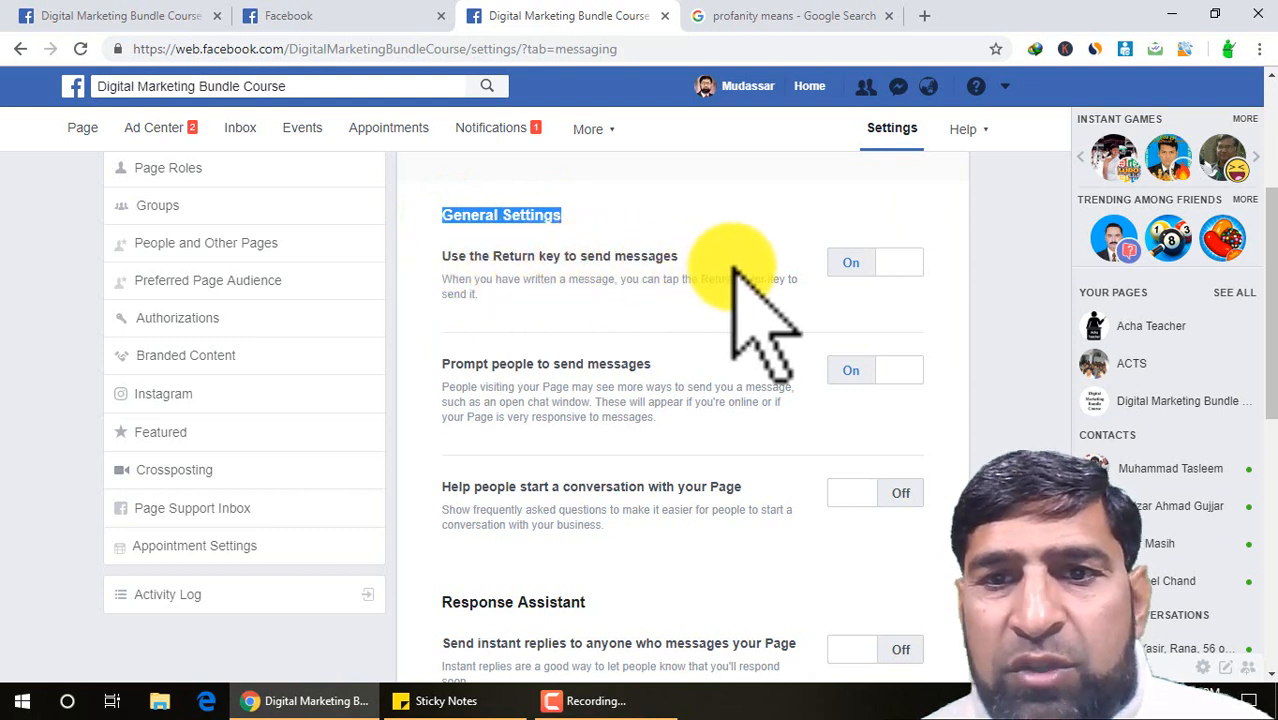
Turn the option to use the Return key to send messages off and back on.
left_click(885, 265)
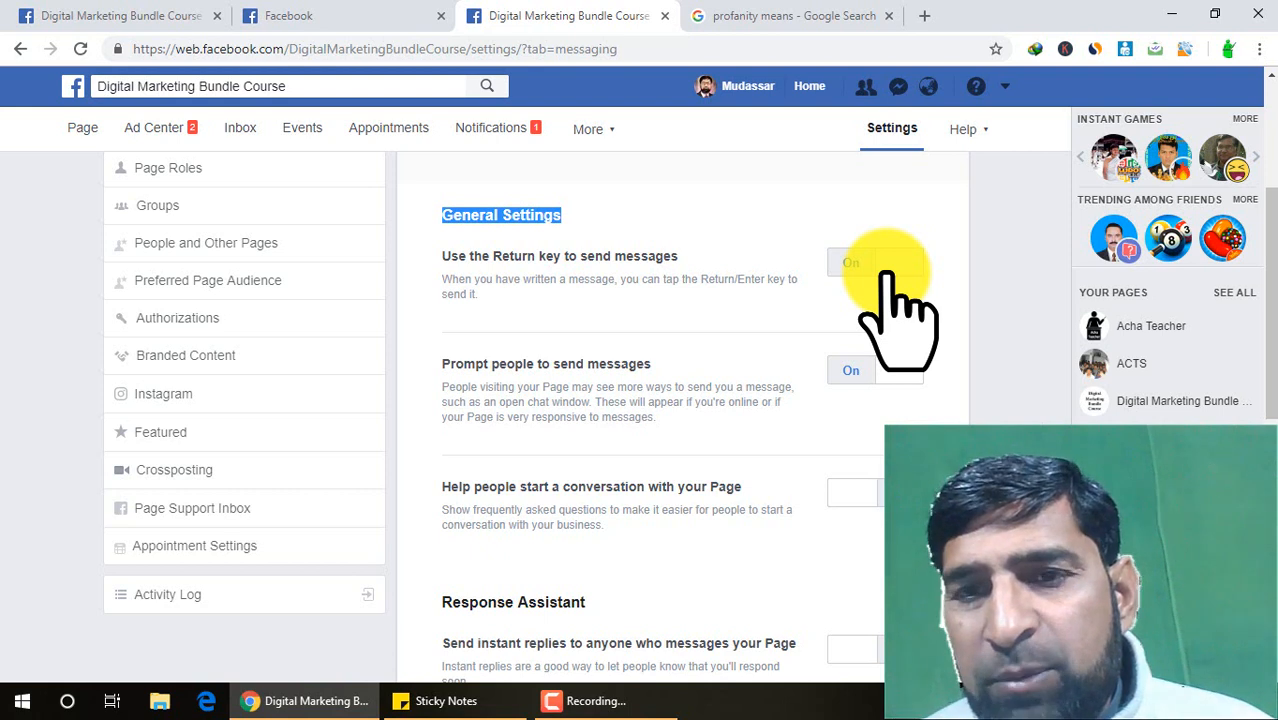
left_click(893, 265)
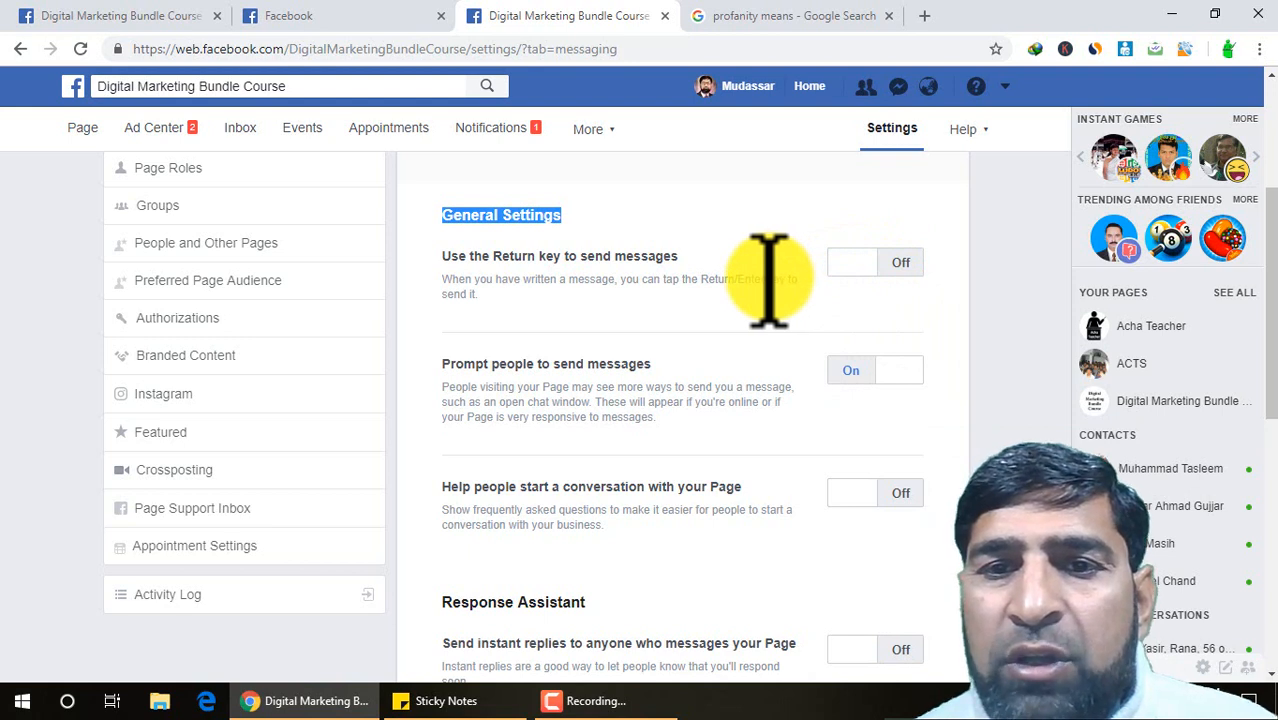
left_click(848, 268)
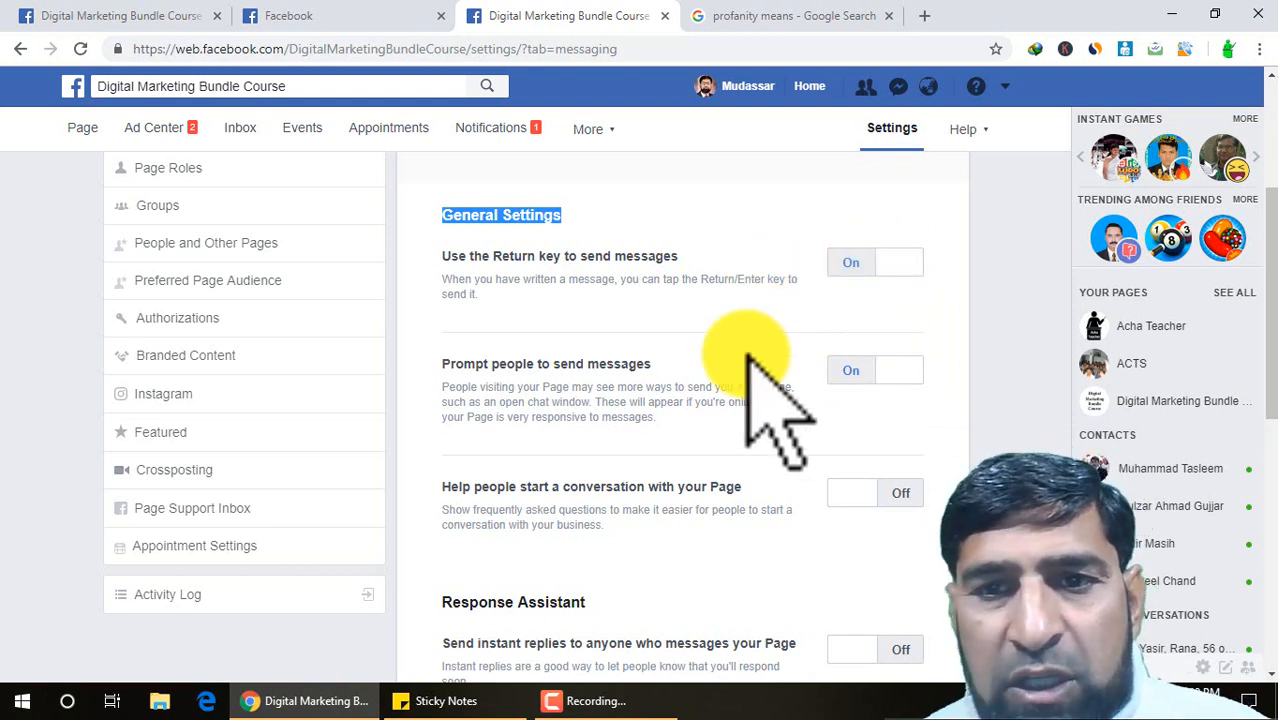
Turn on the option that helps people start a conversation with the Page and open its frequently asked questions for editing.
scroll(700, 414, "down", 2)
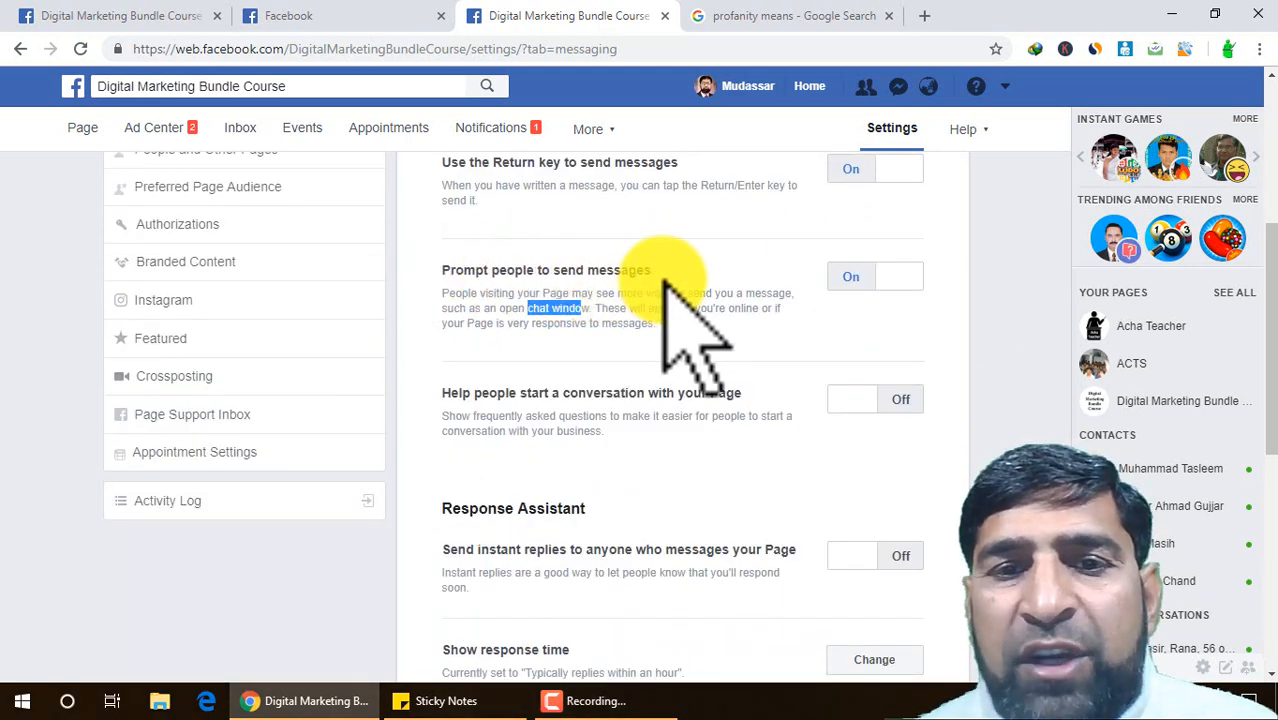
left_click_drag(524, 306, 588, 308)
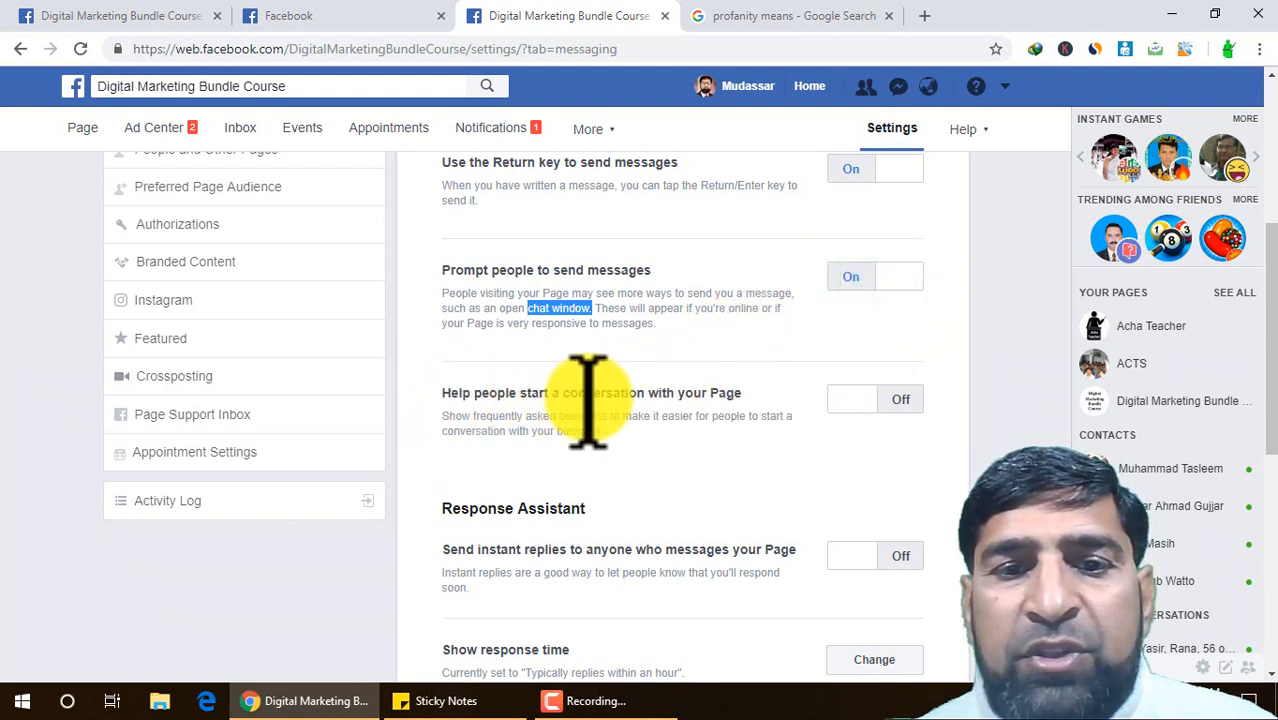
left_click(850, 405)
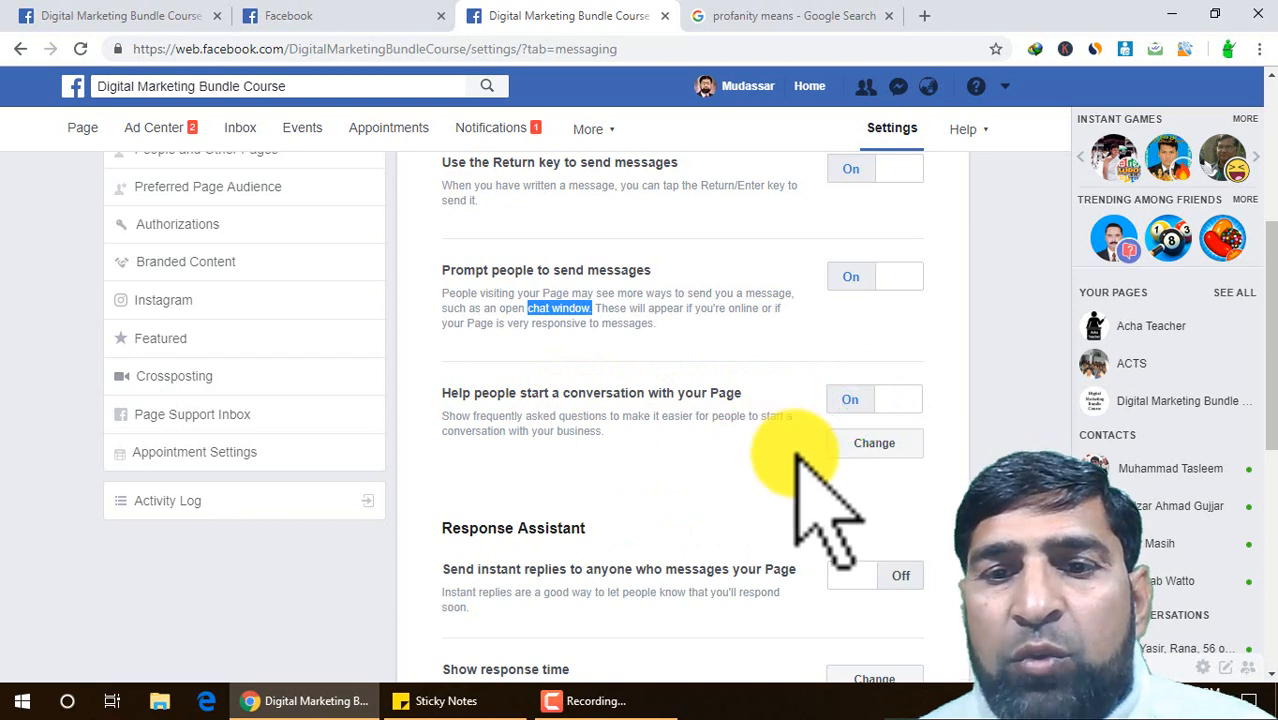
scroll(757, 470, "down", 2)
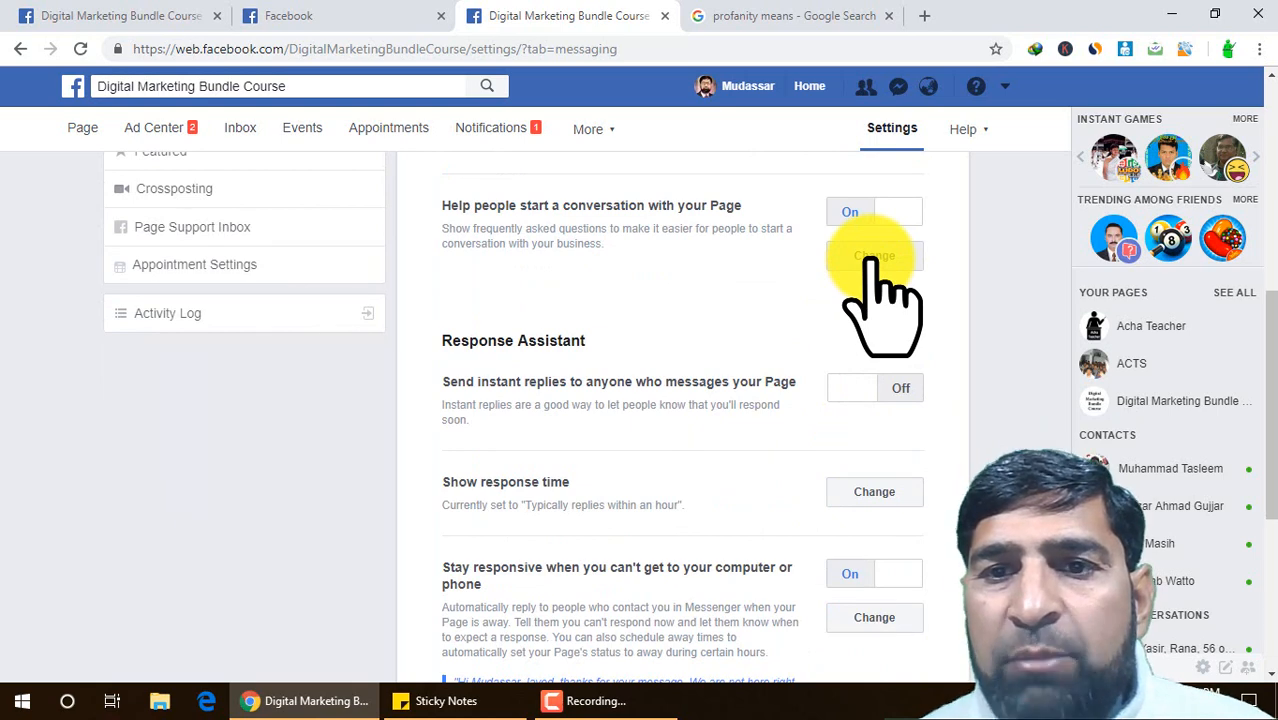
left_click(870, 258)
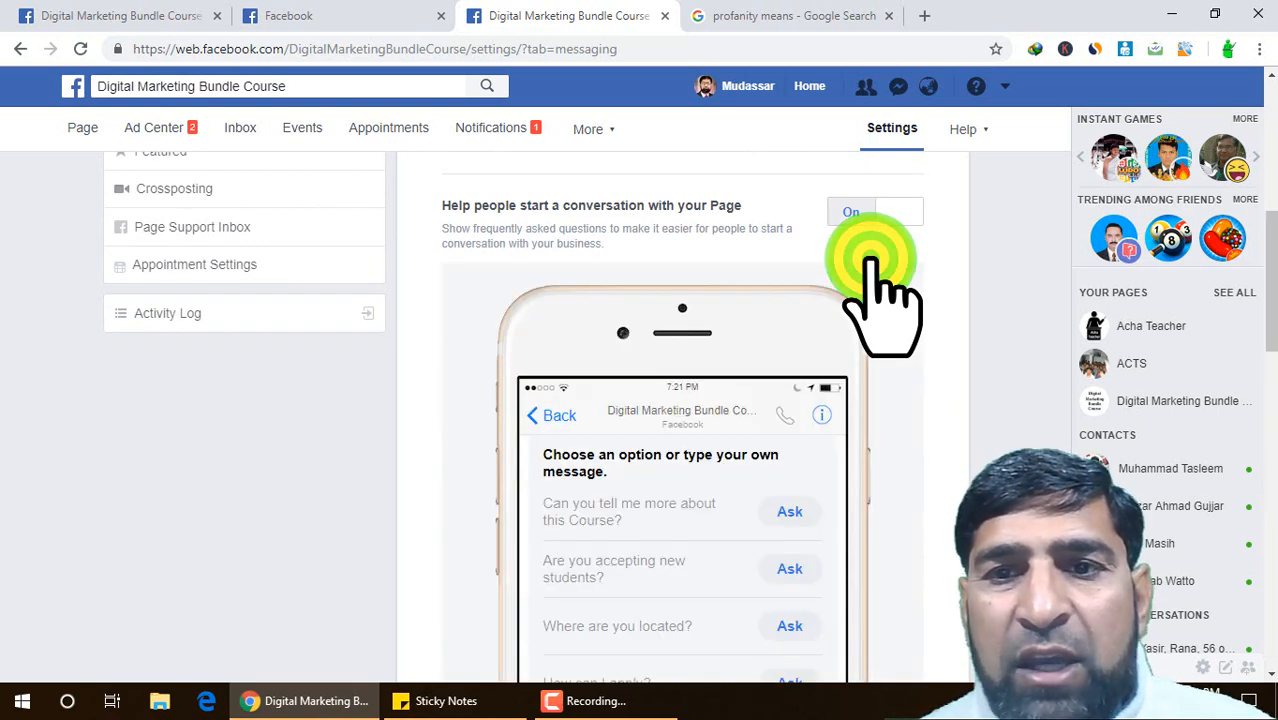
scroll(868, 265, "down", 6)
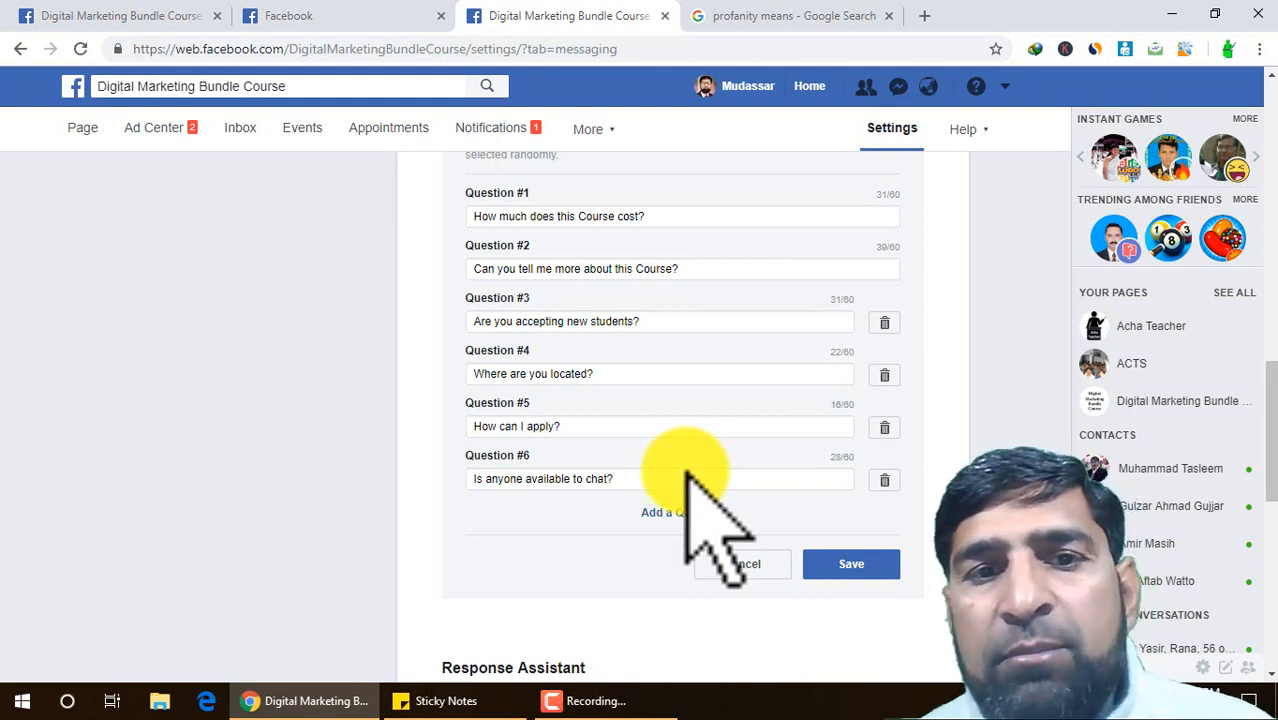
Add a blank seventh question and delete it together with question 6, "Is anyone available to chat?".
left_click(684, 513)
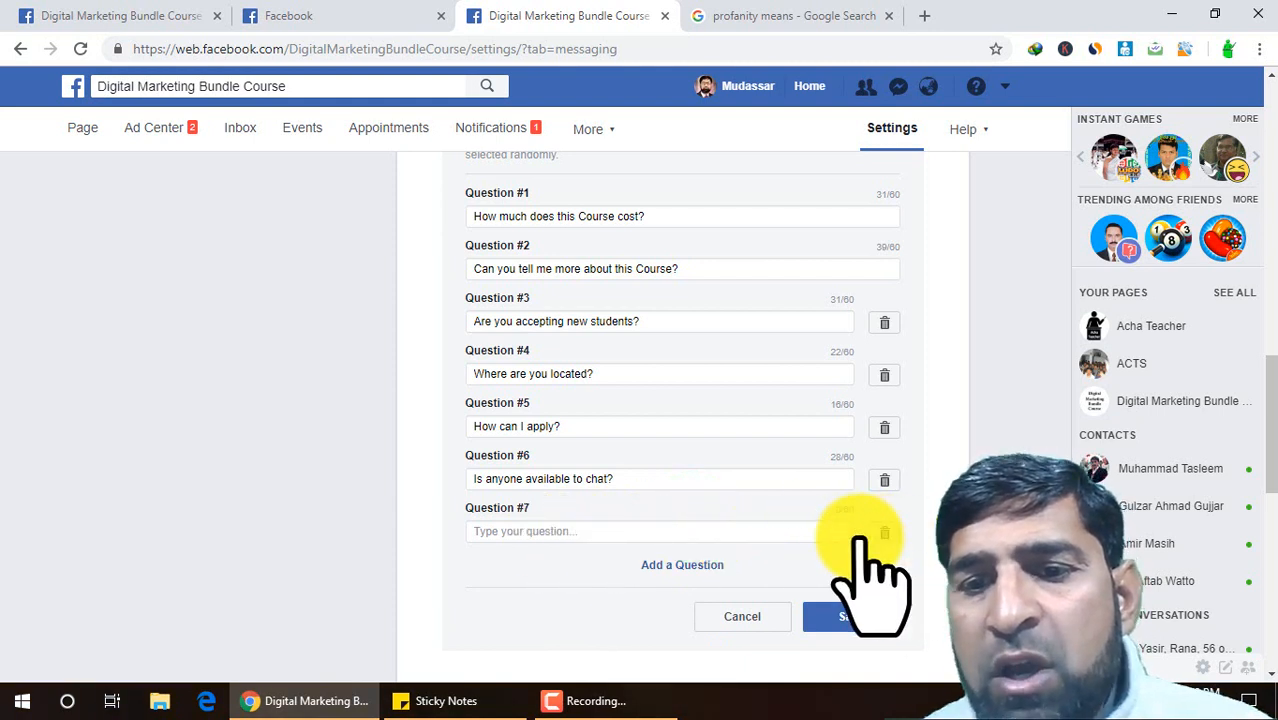
left_click(525, 530)
left_click(886, 528)
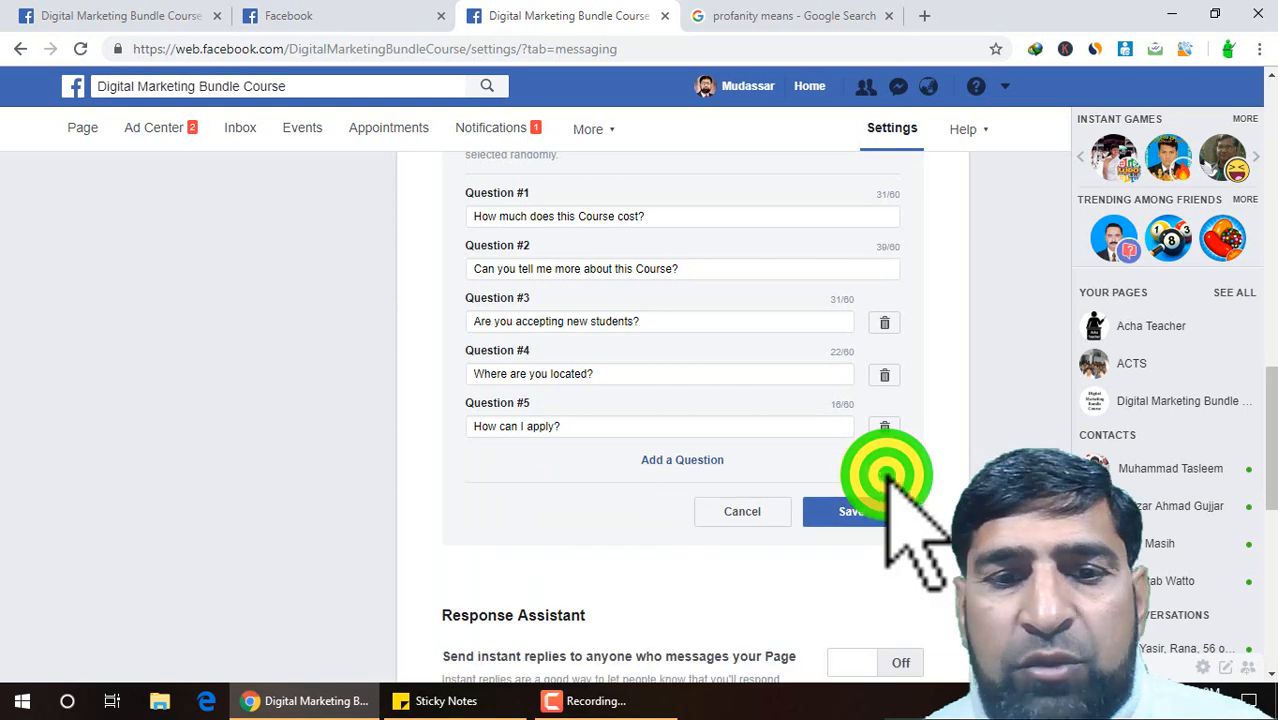
Turn on instant replies to anyone who messages the Page in the Response Assistant section.
scroll(625, 555, "down", 4)
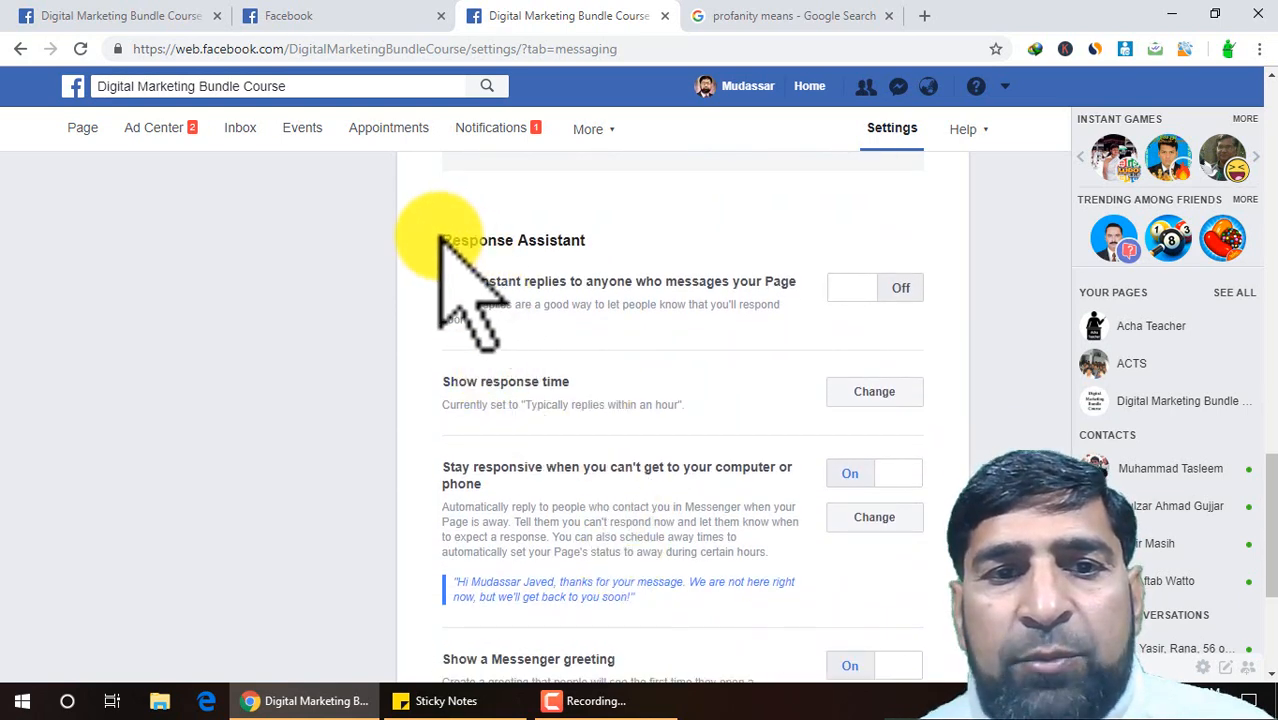
left_click_drag(442, 240, 597, 240)
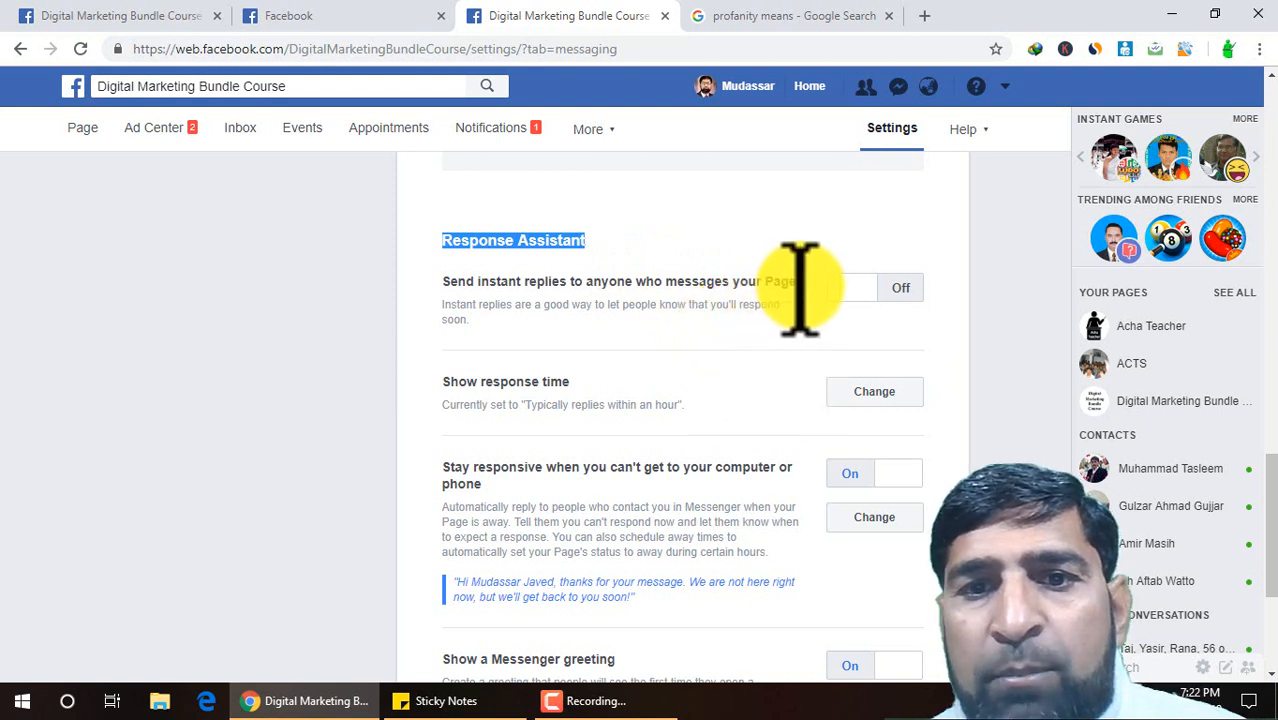
left_click(900, 290)
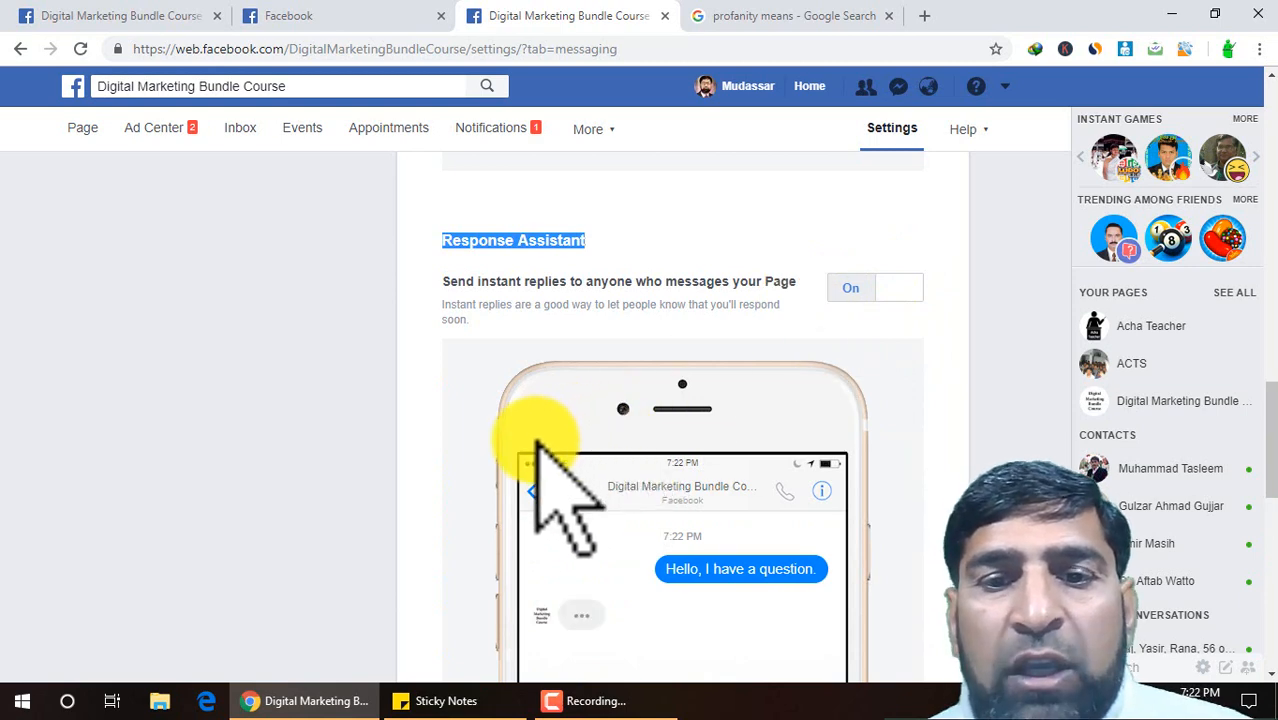
Replace the word "soon" in the instant reply text with the "Your email" personalization.
scroll(542, 435, "down", 4)
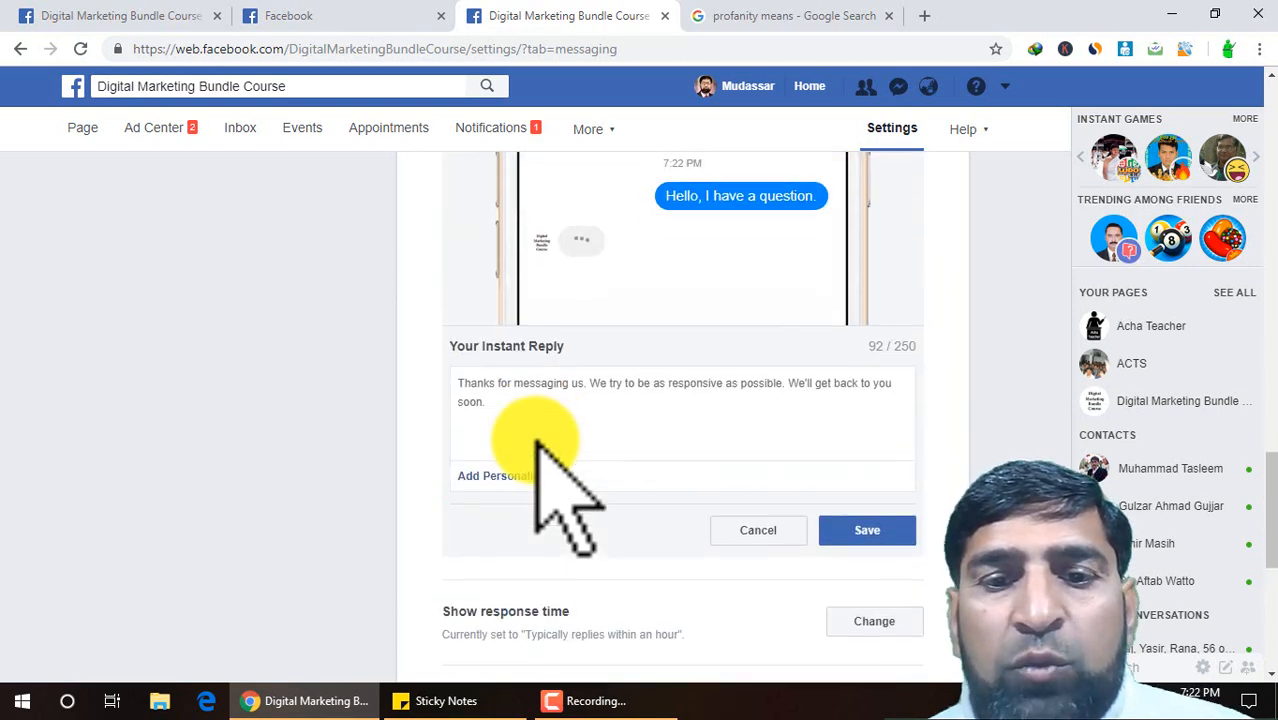
triple_click(462, 385)
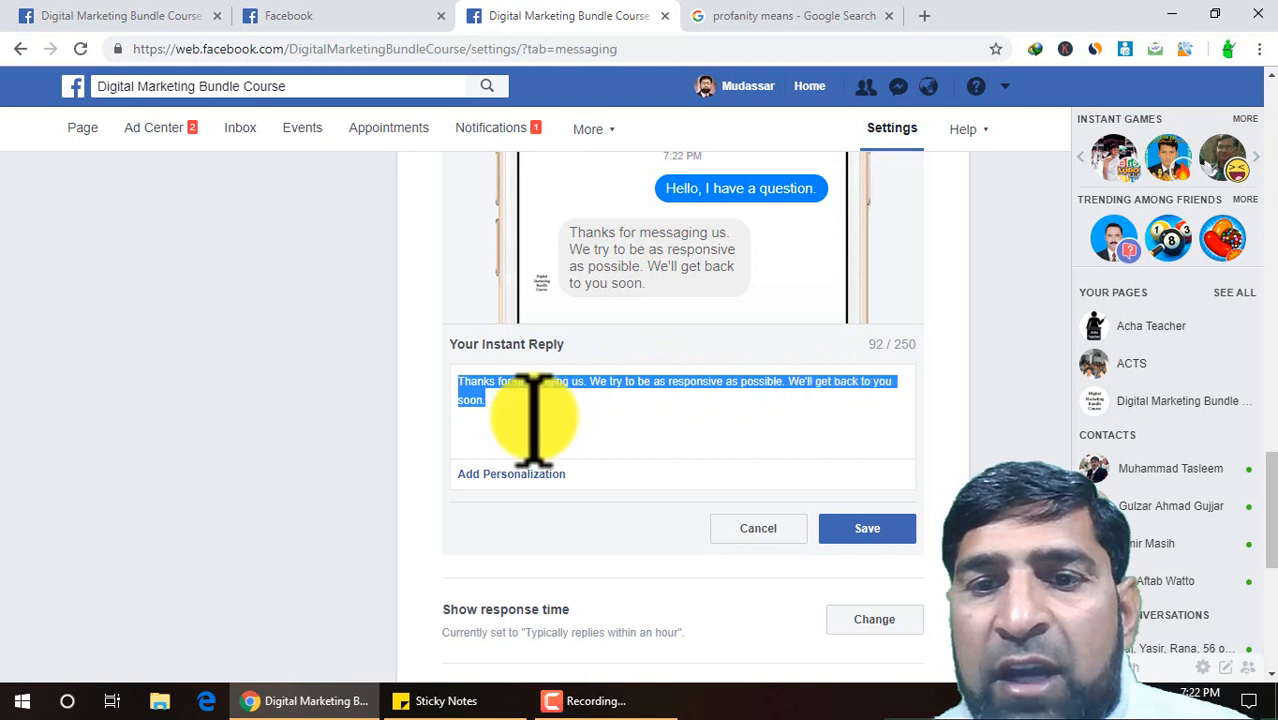
left_click(467, 400)
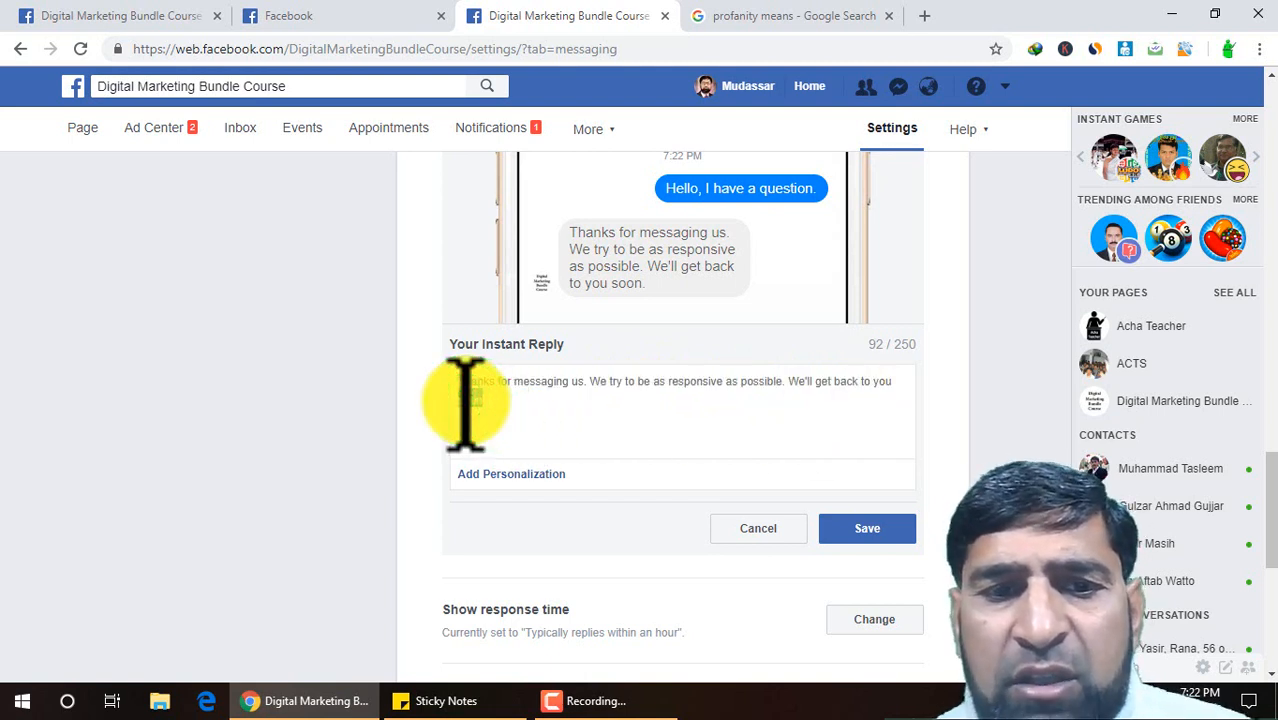
double_click(467, 400)
left_click(573, 415)
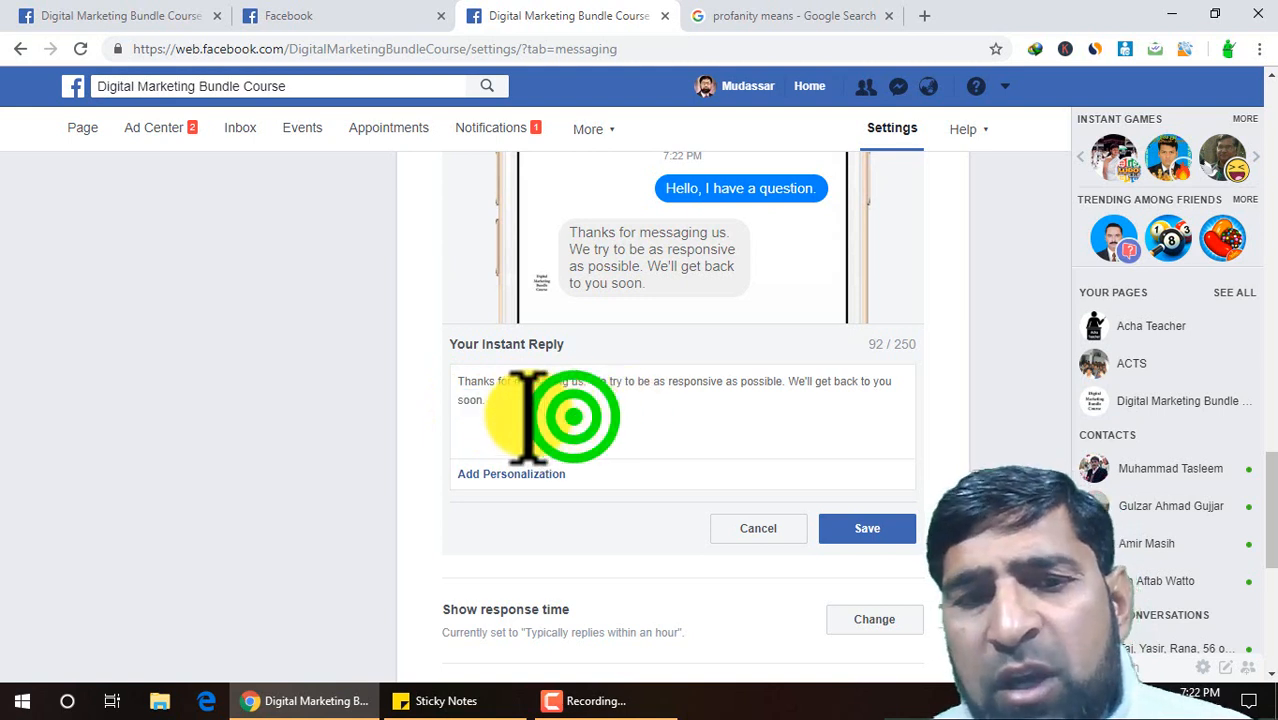
left_click(500, 472)
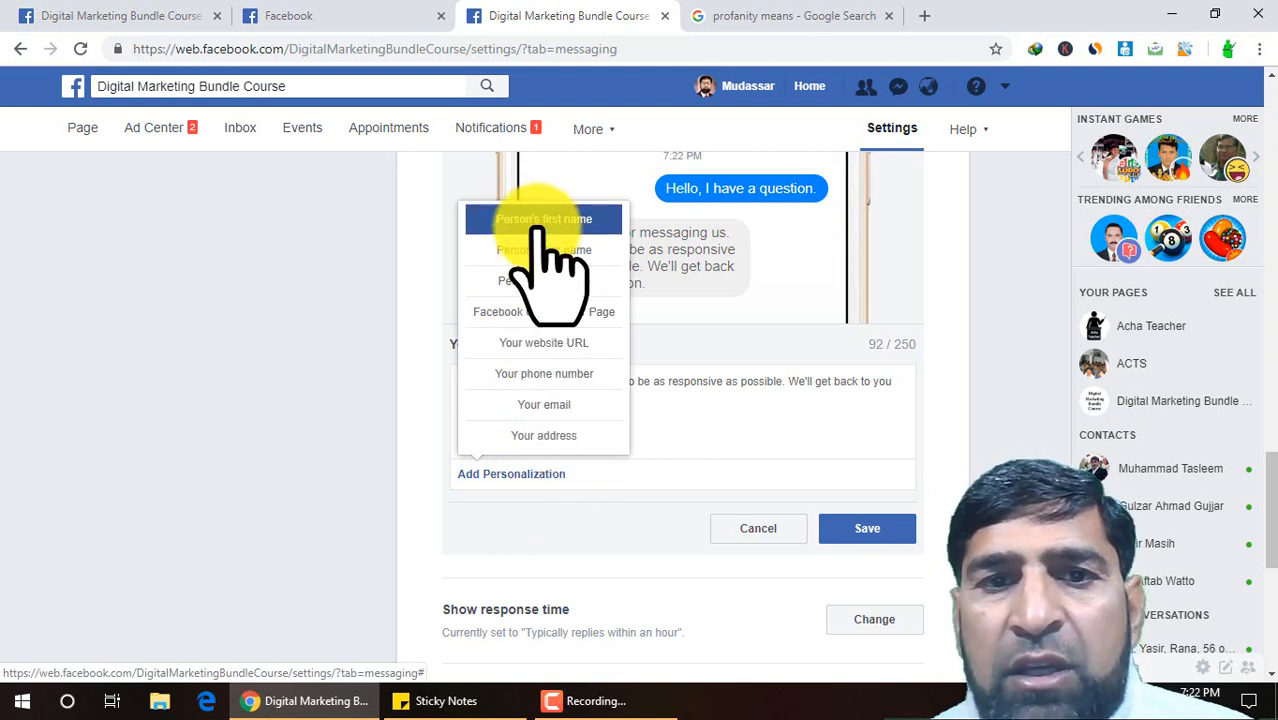
left_click(548, 437)
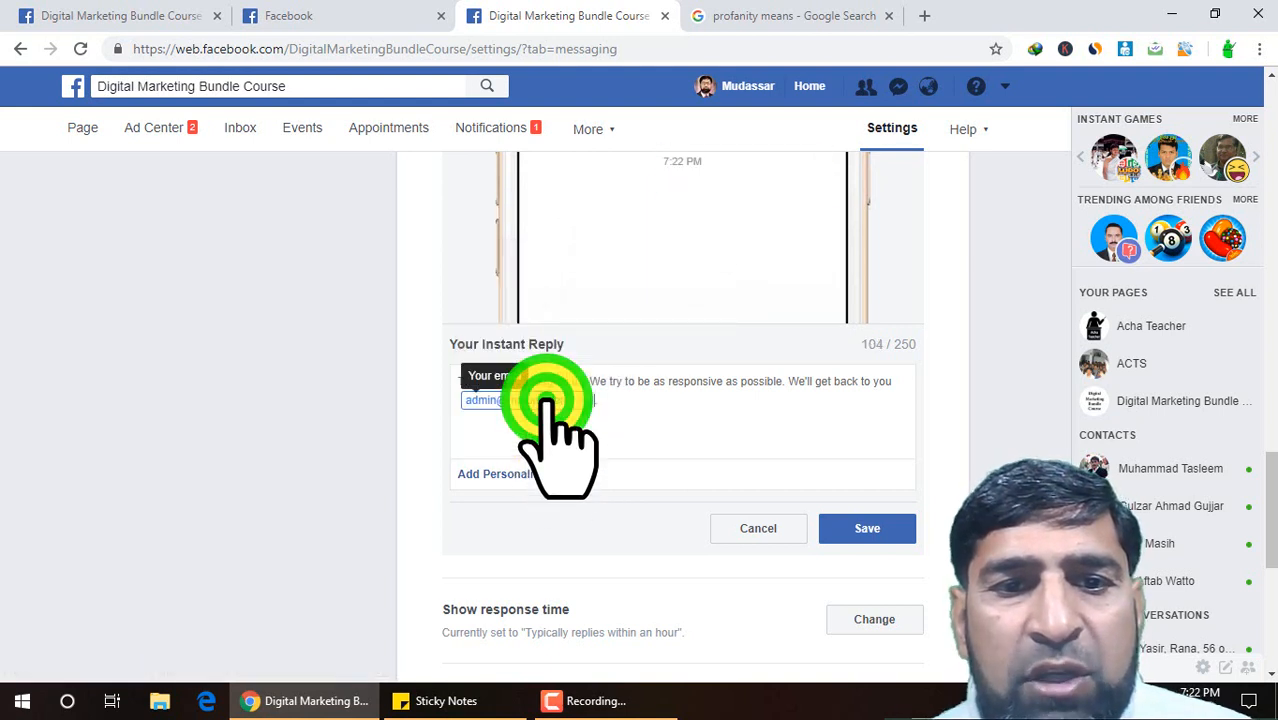
left_click(478, 434)
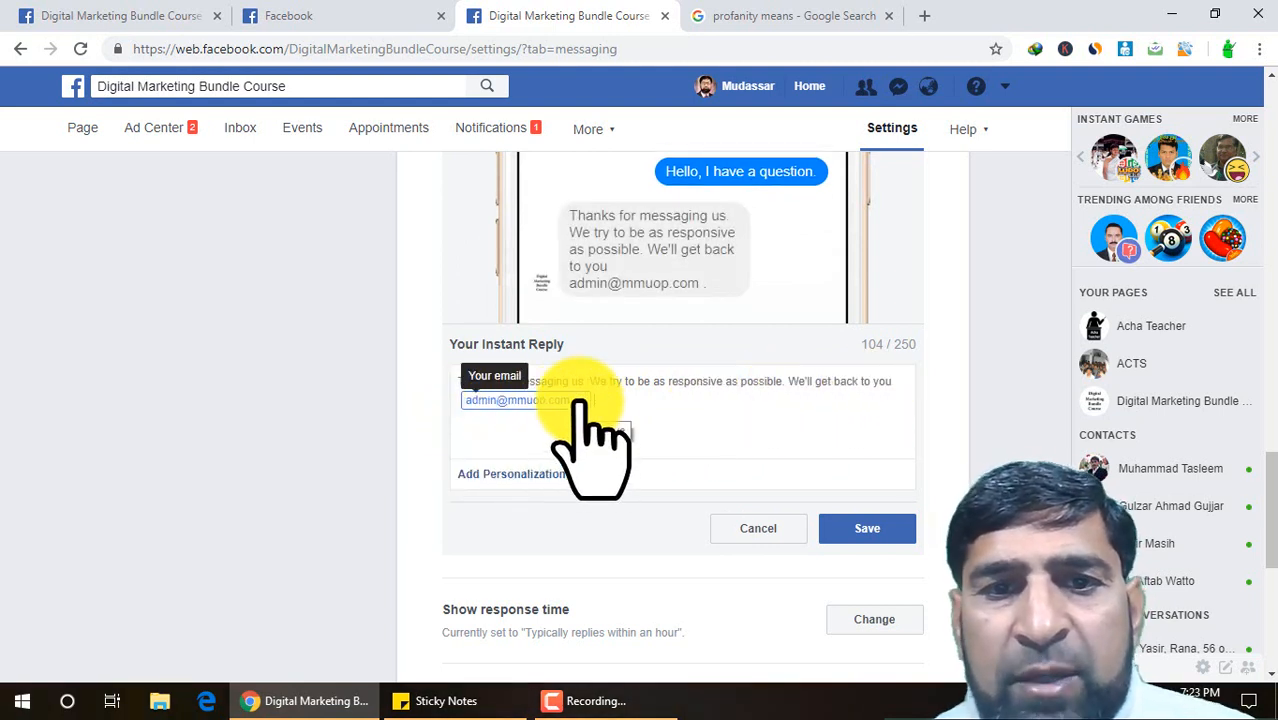
Remove the email personalization from the instant reply and put back the closing word "soon.".
scroll(575, 428, "up", 4)
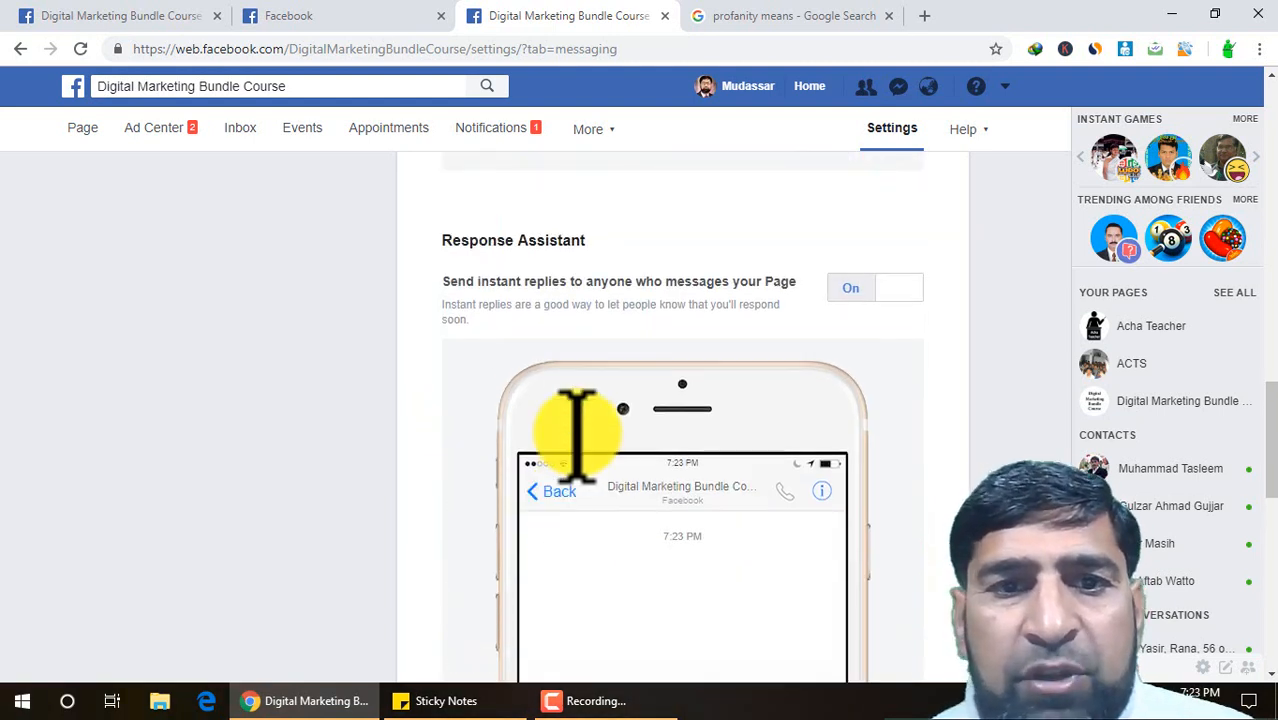
left_click_drag(452, 240, 608, 282)
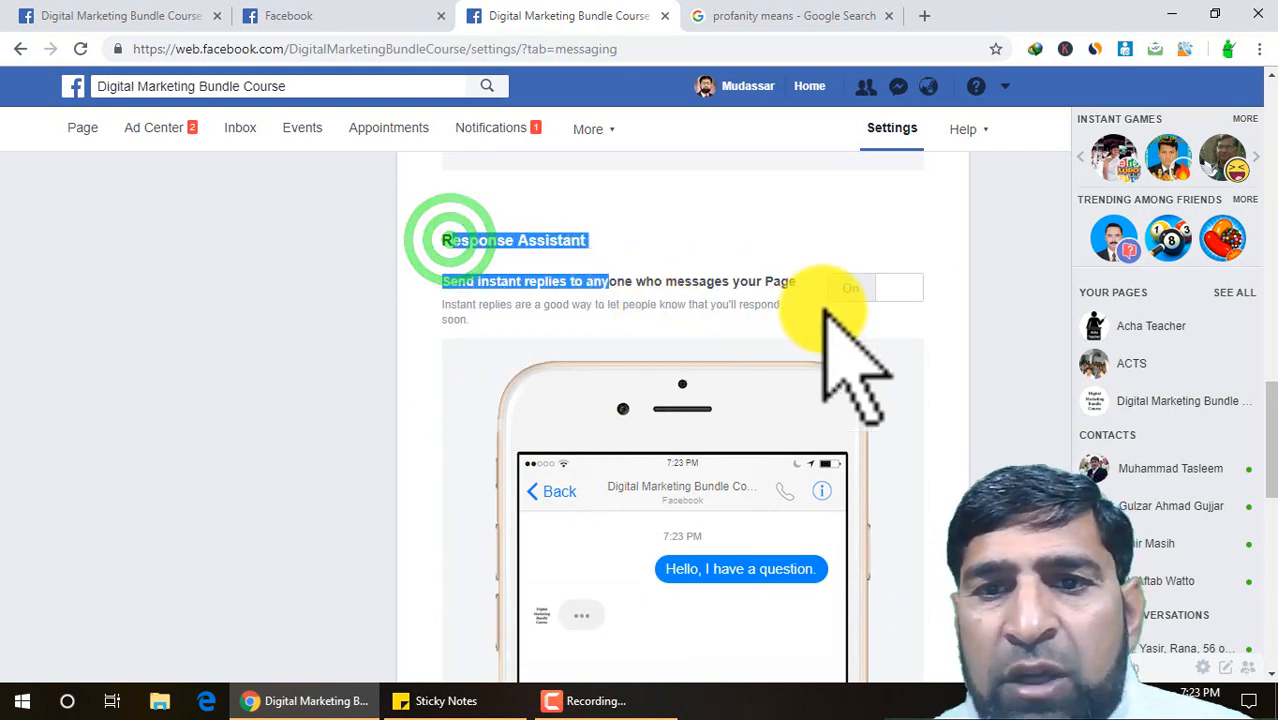
scroll(822, 326, "down", 5)
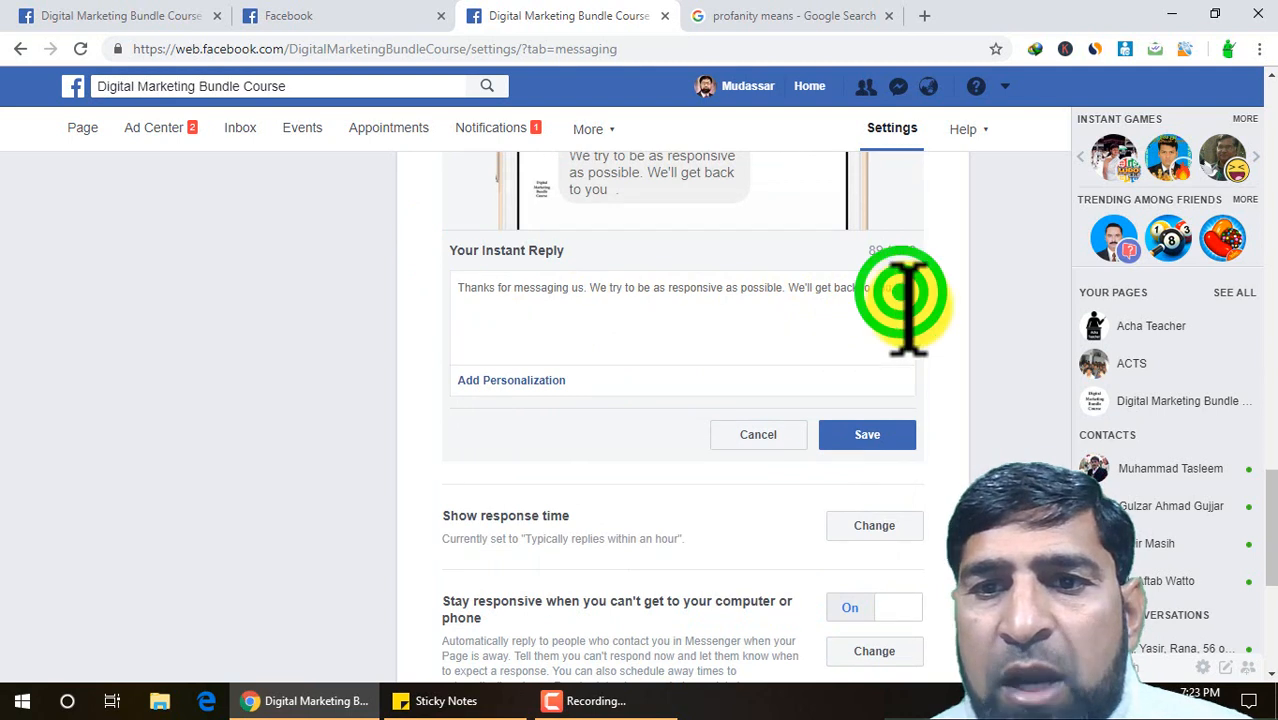
key("BackSpace")
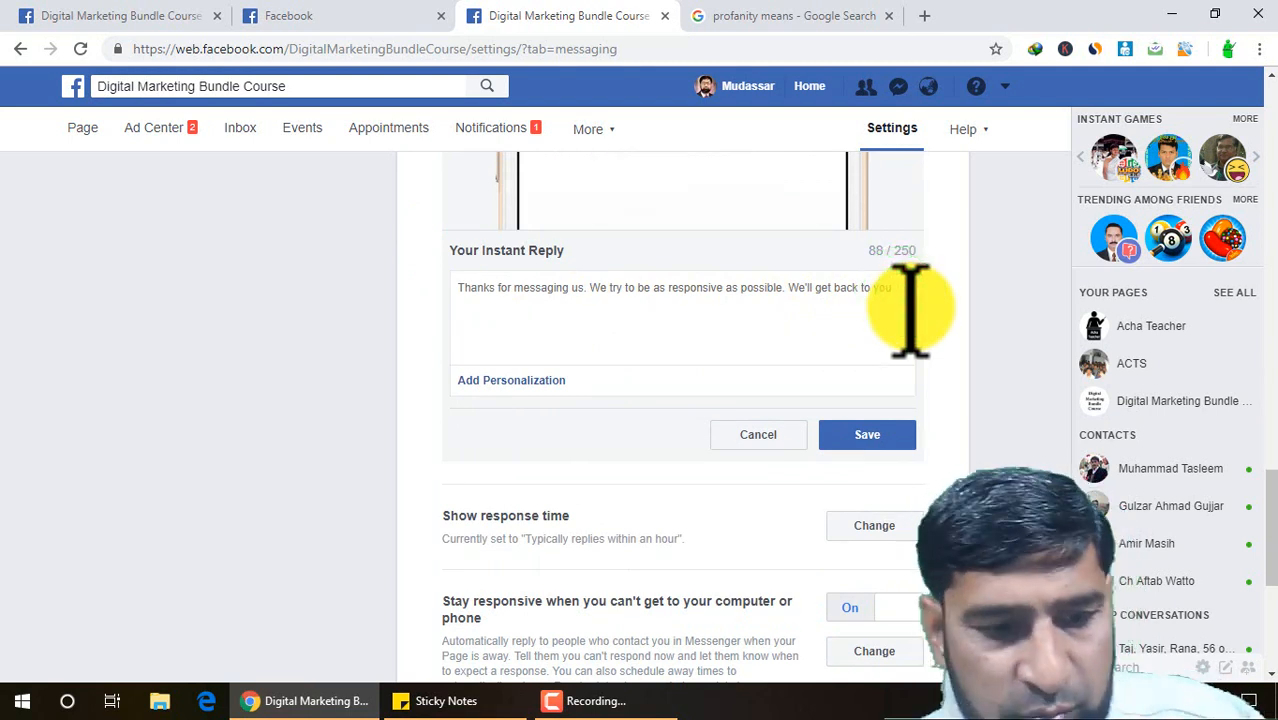
key("BackSpace")
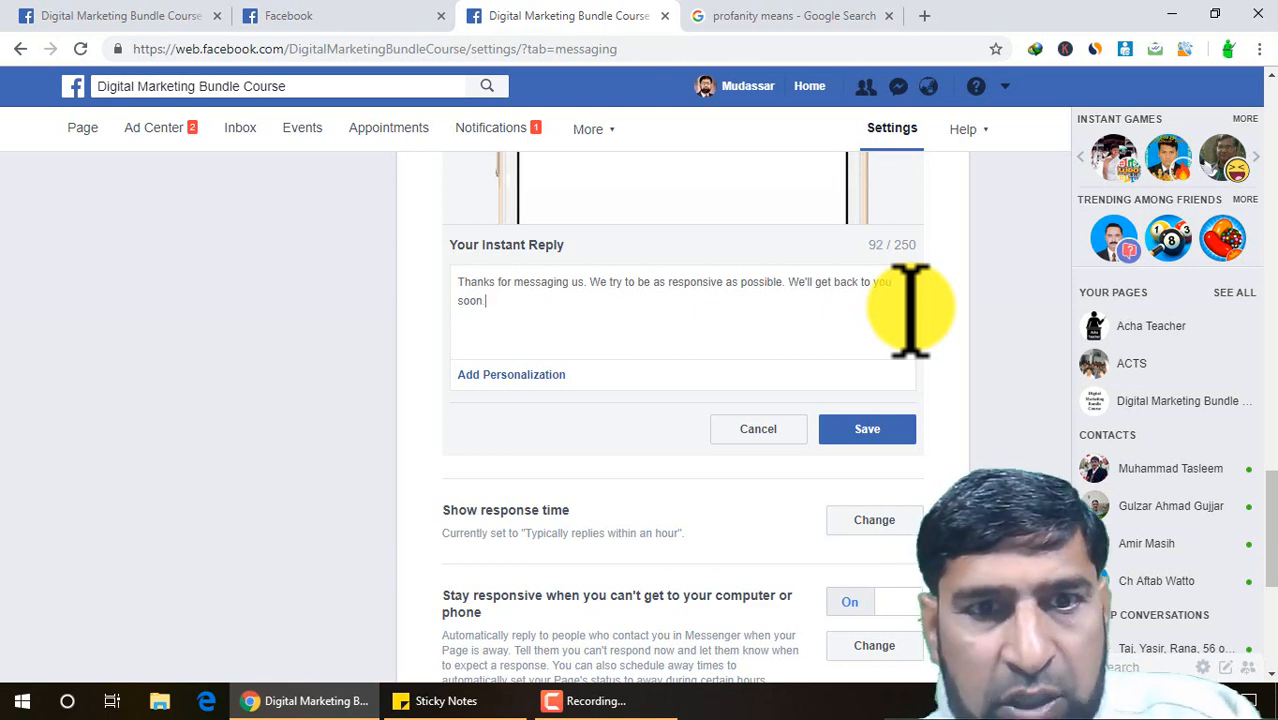
Change the shown response time to "Typically replies instantly" and then to "Typically replies within a day".
scroll(686, 486, "down", 3)
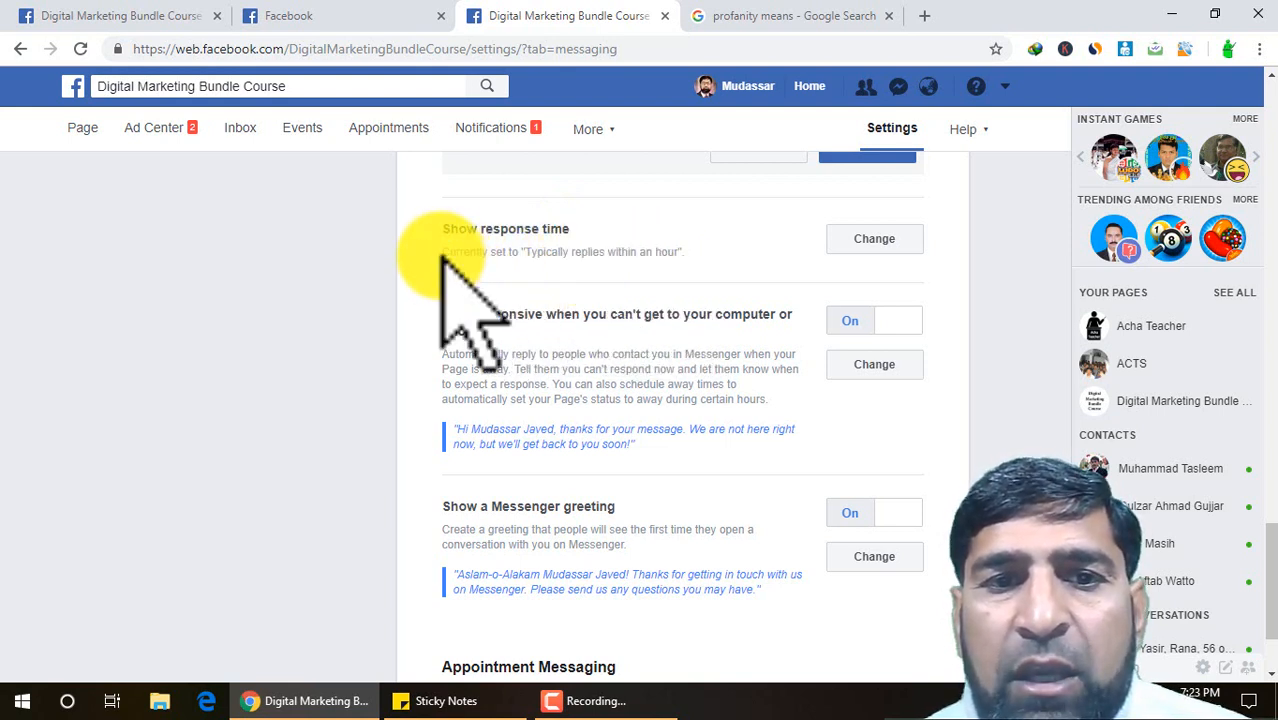
left_click_drag(443, 251, 692, 252)
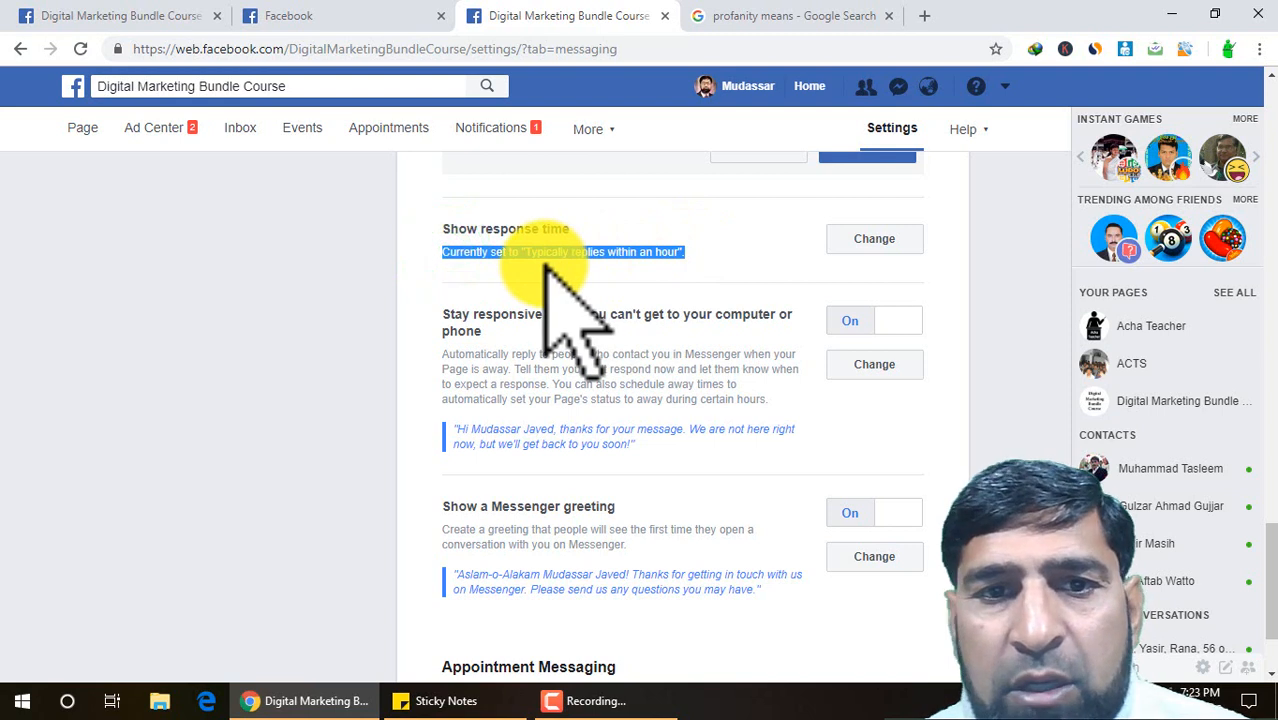
left_click(866, 240)
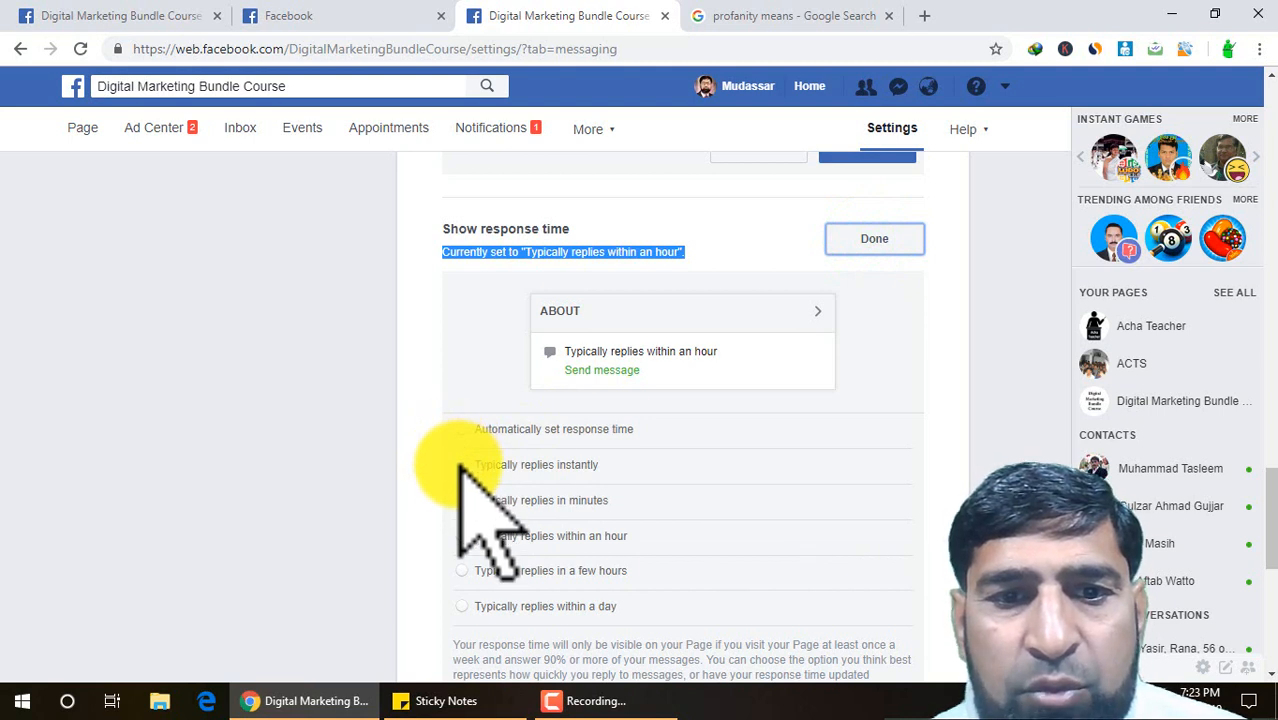
left_click(460, 464)
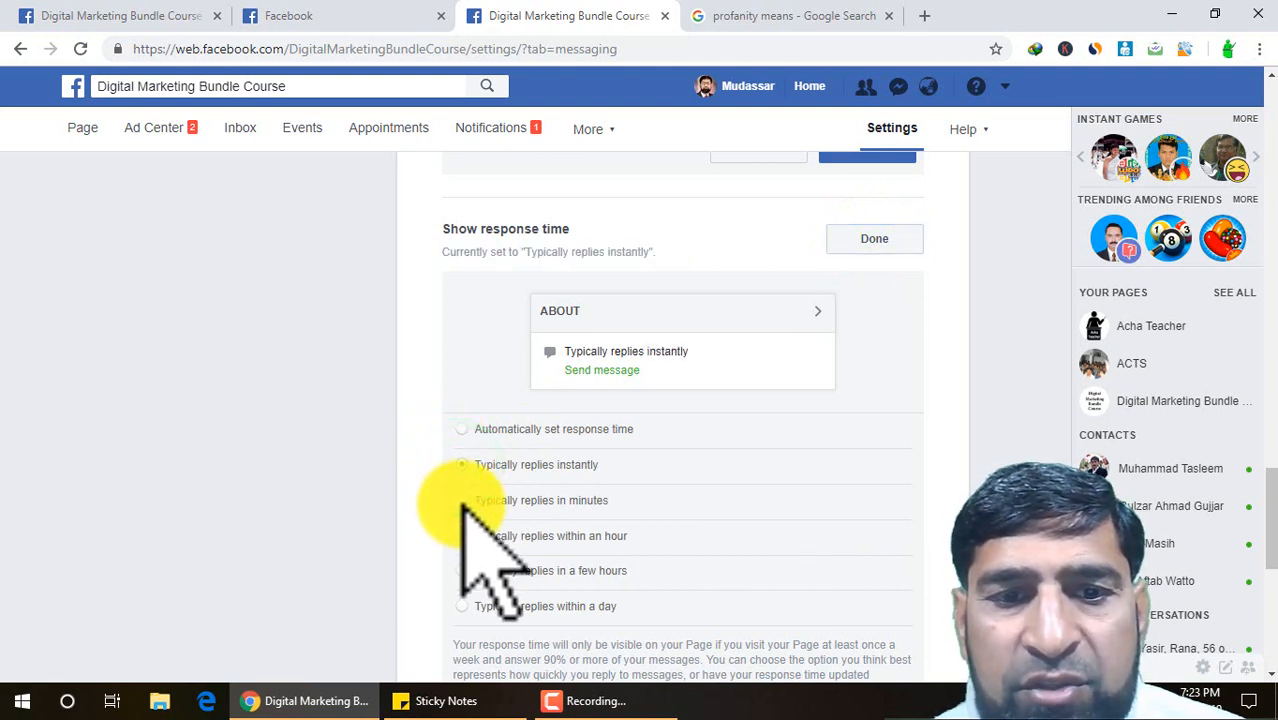
left_click(461, 606)
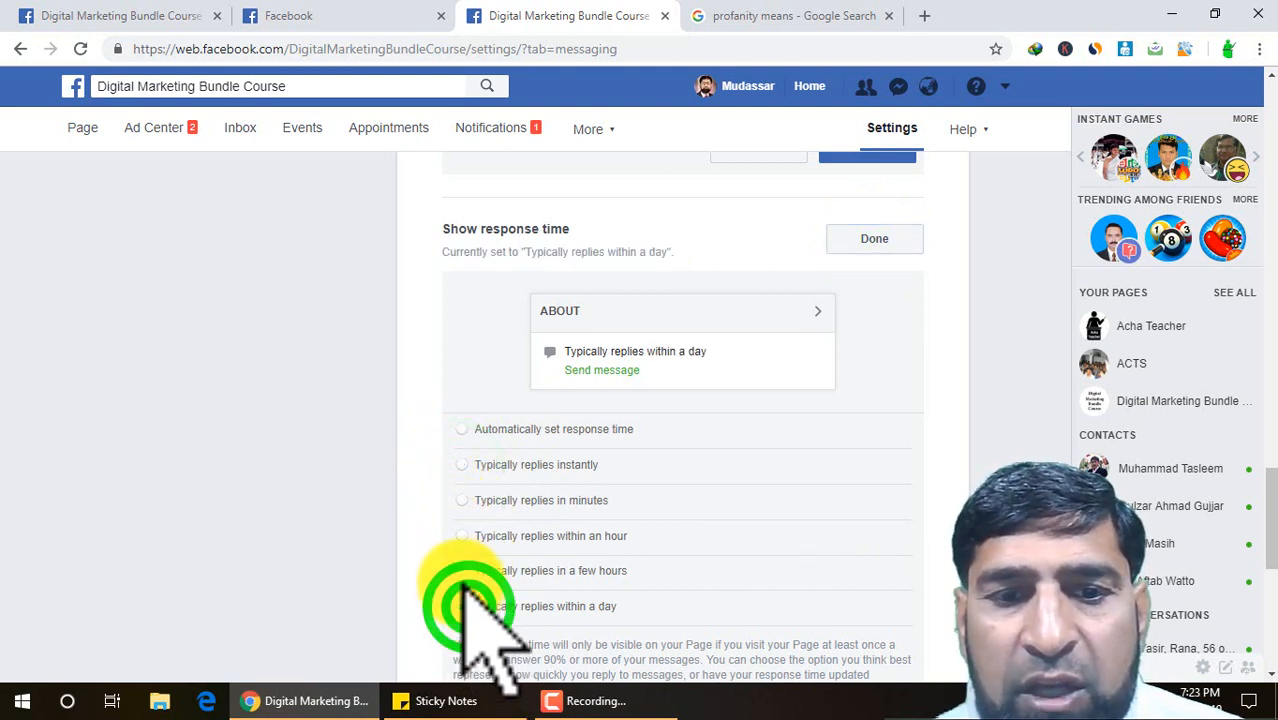
Change the shown response time to "Typically replies in a few hours", switch it to "Typically replies within an hour" and finish editing.
left_click(461, 570)
scroll(588, 440, "down", 3)
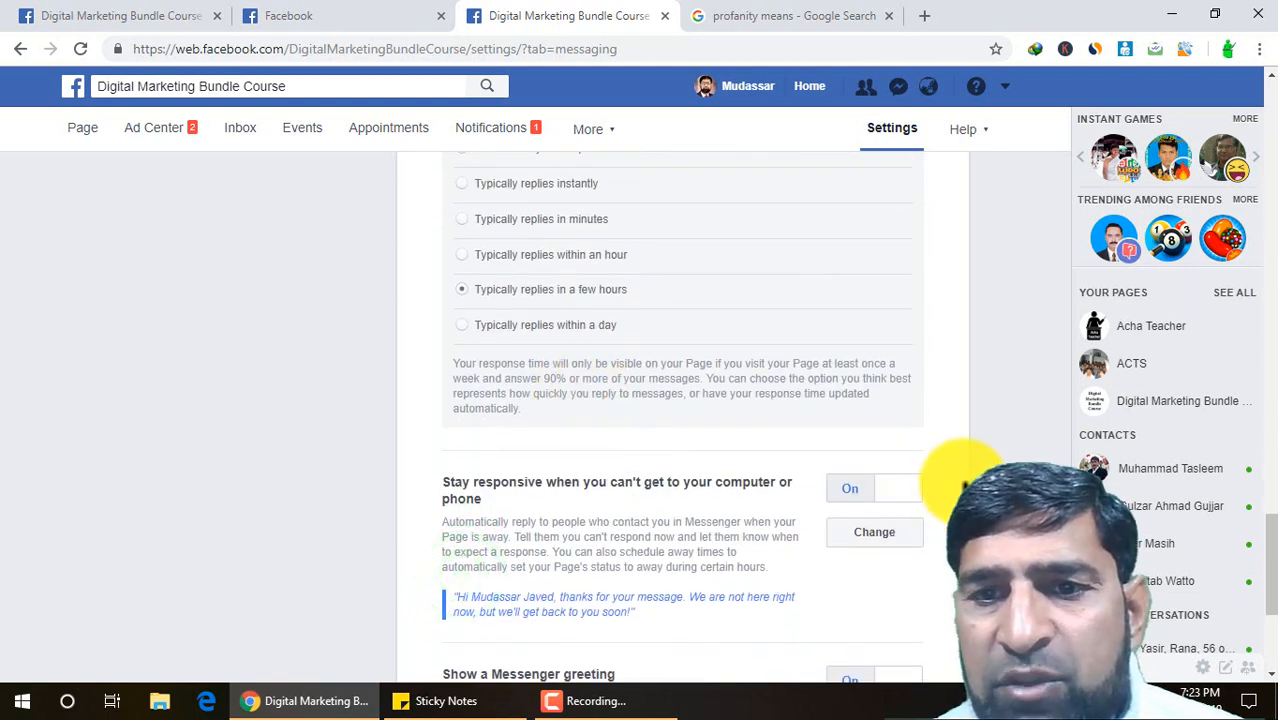
scroll(690, 435, "up", 3)
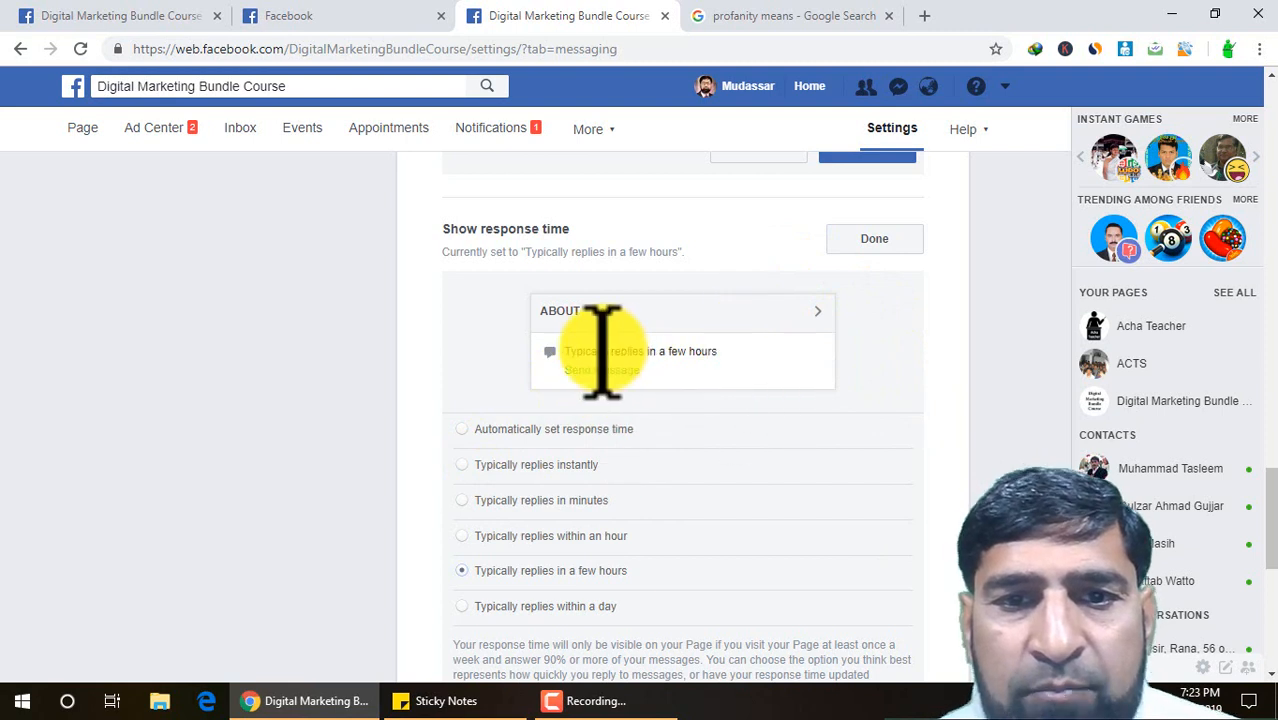
left_click(880, 240)
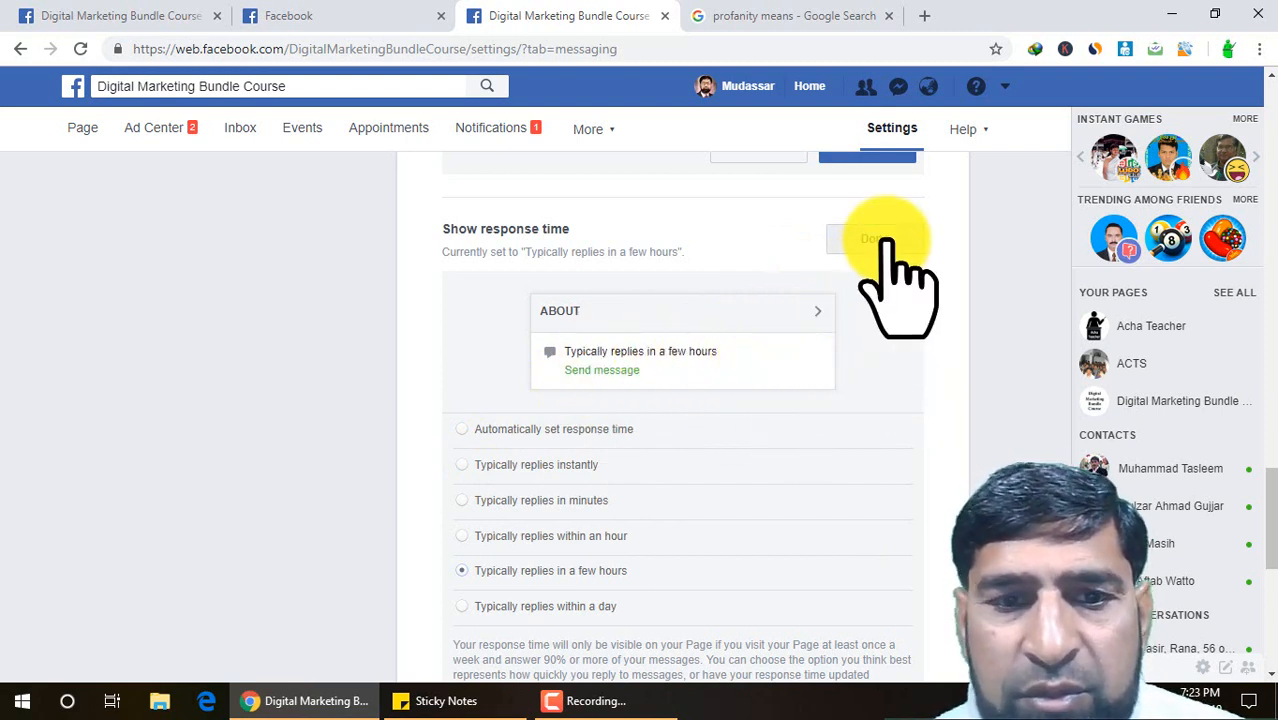
left_click(461, 535)
left_click(868, 240)
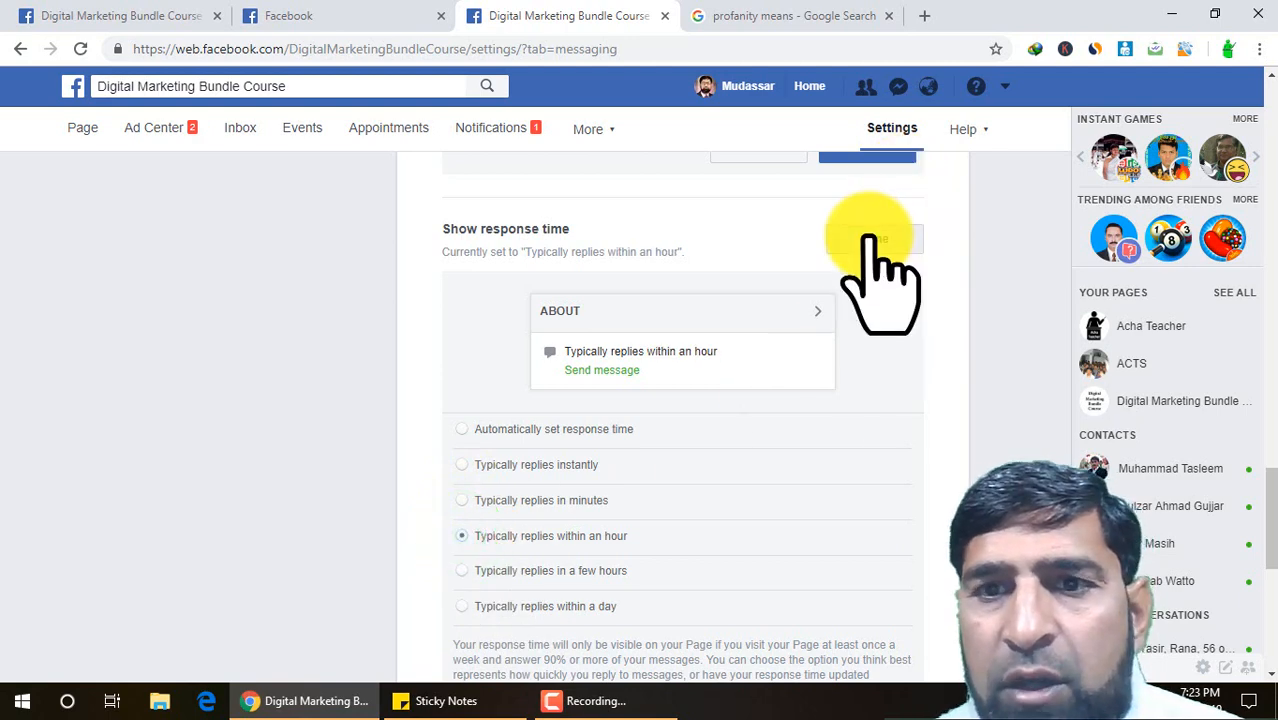
Review the away message under "Stay responsive when you can't get to your computer or phone", open its editor and cancel.
scroll(572, 430, "down", 1)
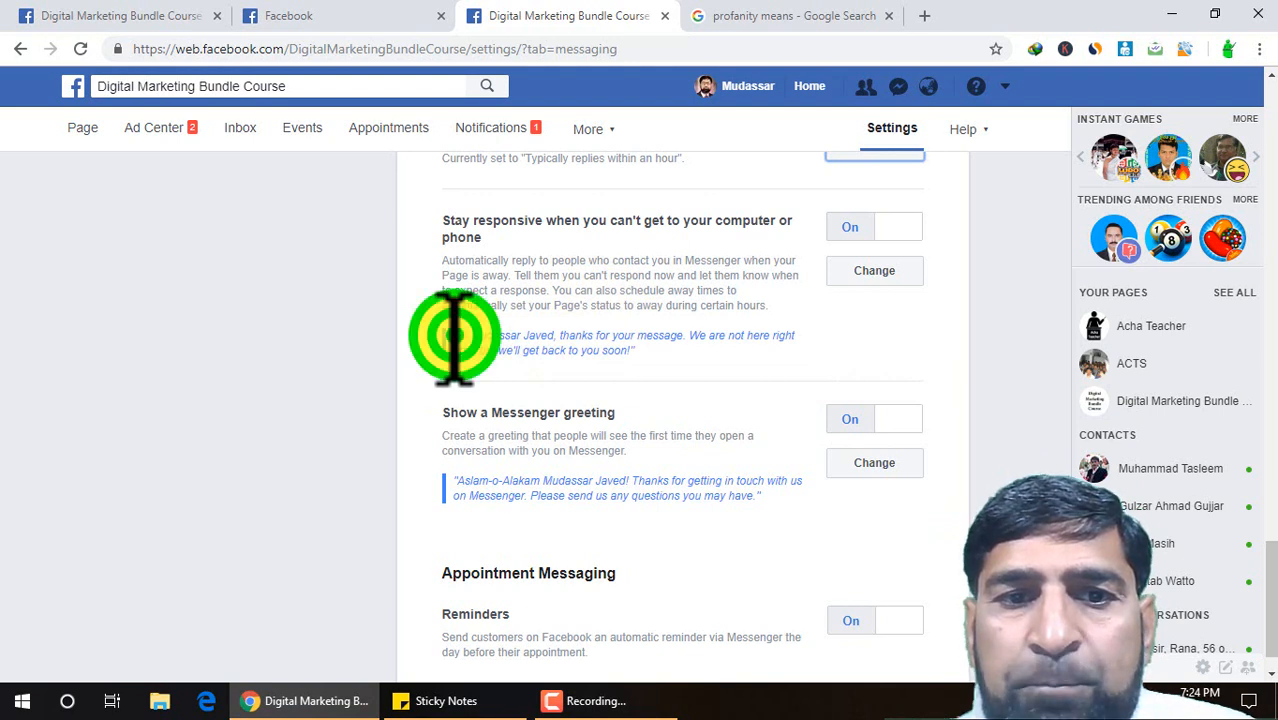
left_click_drag(455, 335, 660, 352)
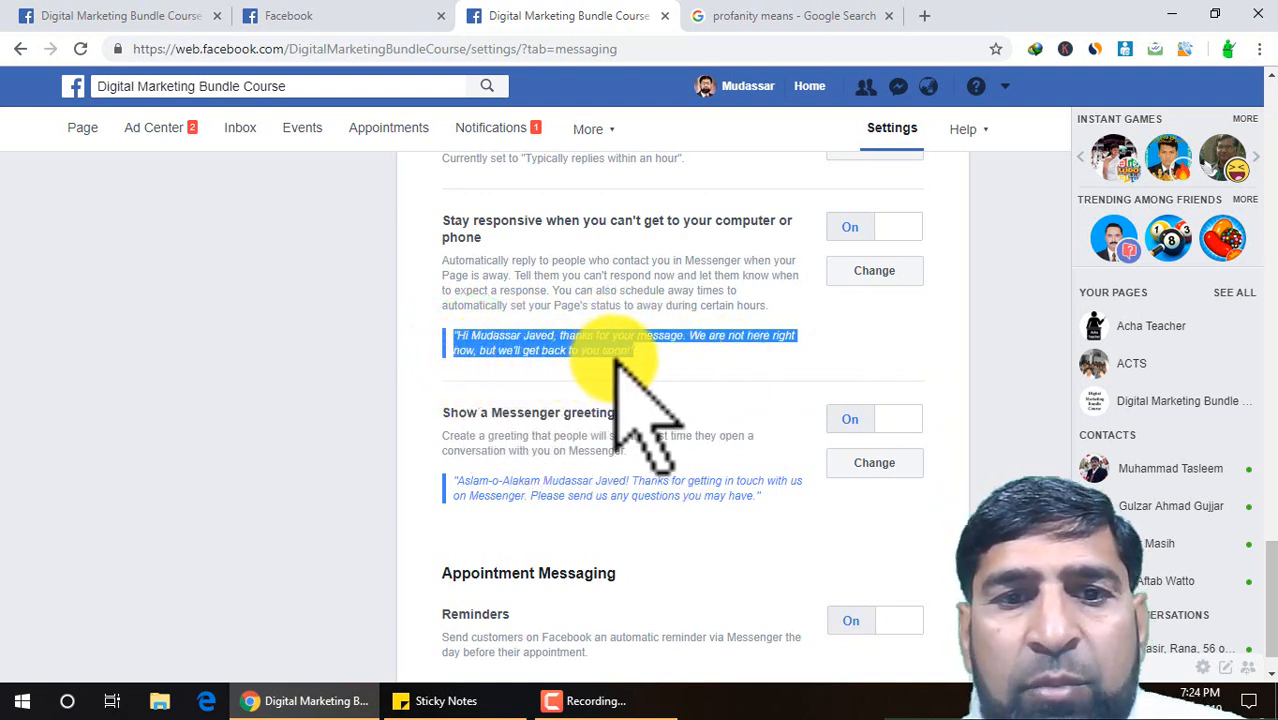
left_click(895, 271)
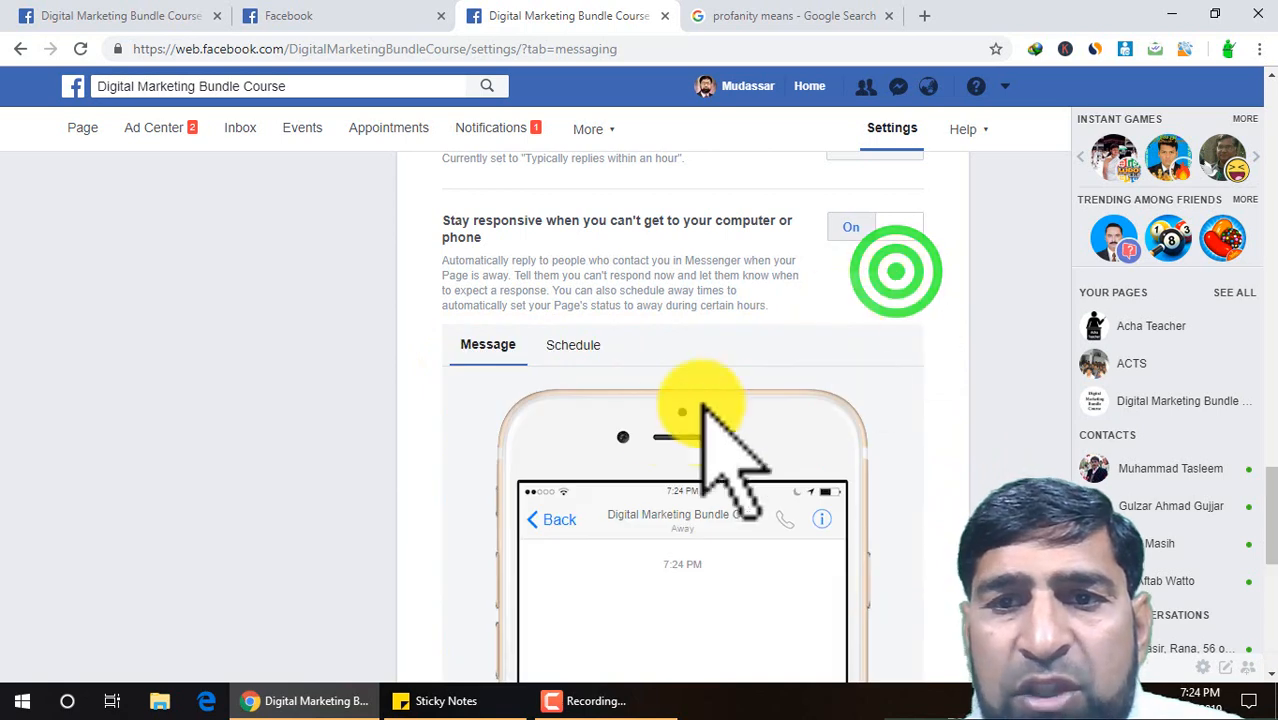
scroll(703, 405, "down", 6)
scroll(645, 394, "up", 2)
left_click(600, 355)
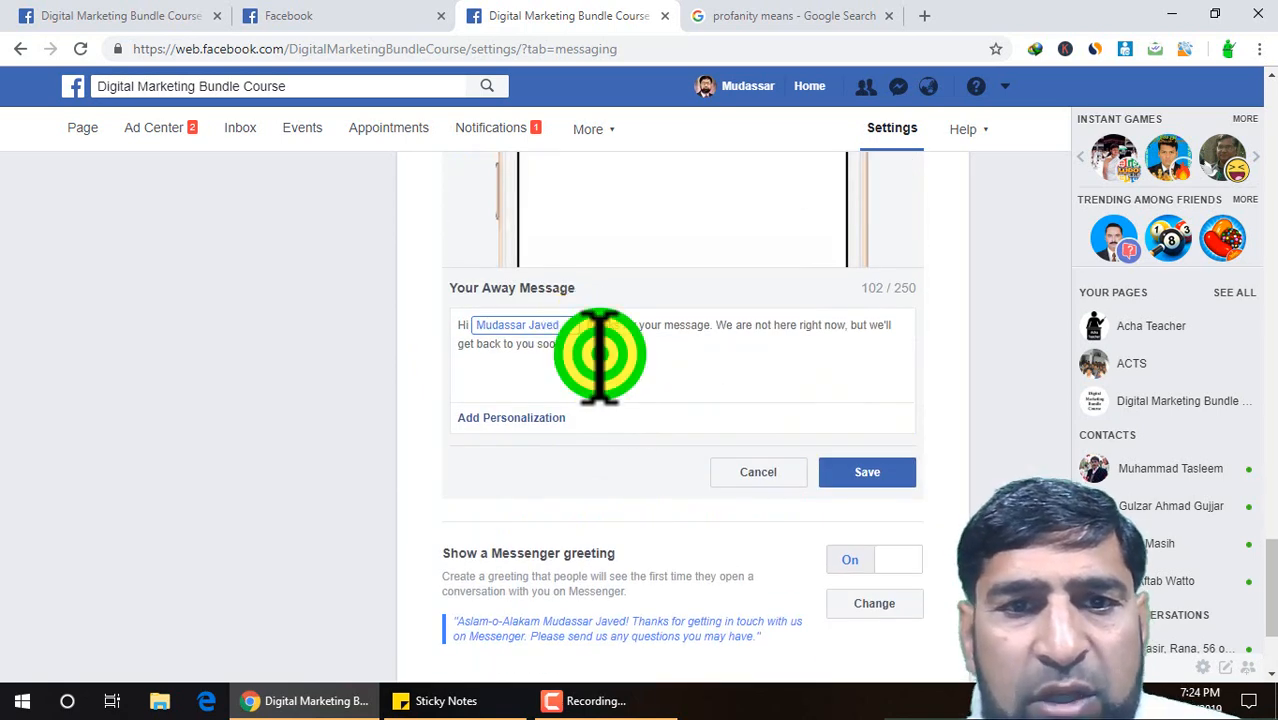
left_click(745, 476)
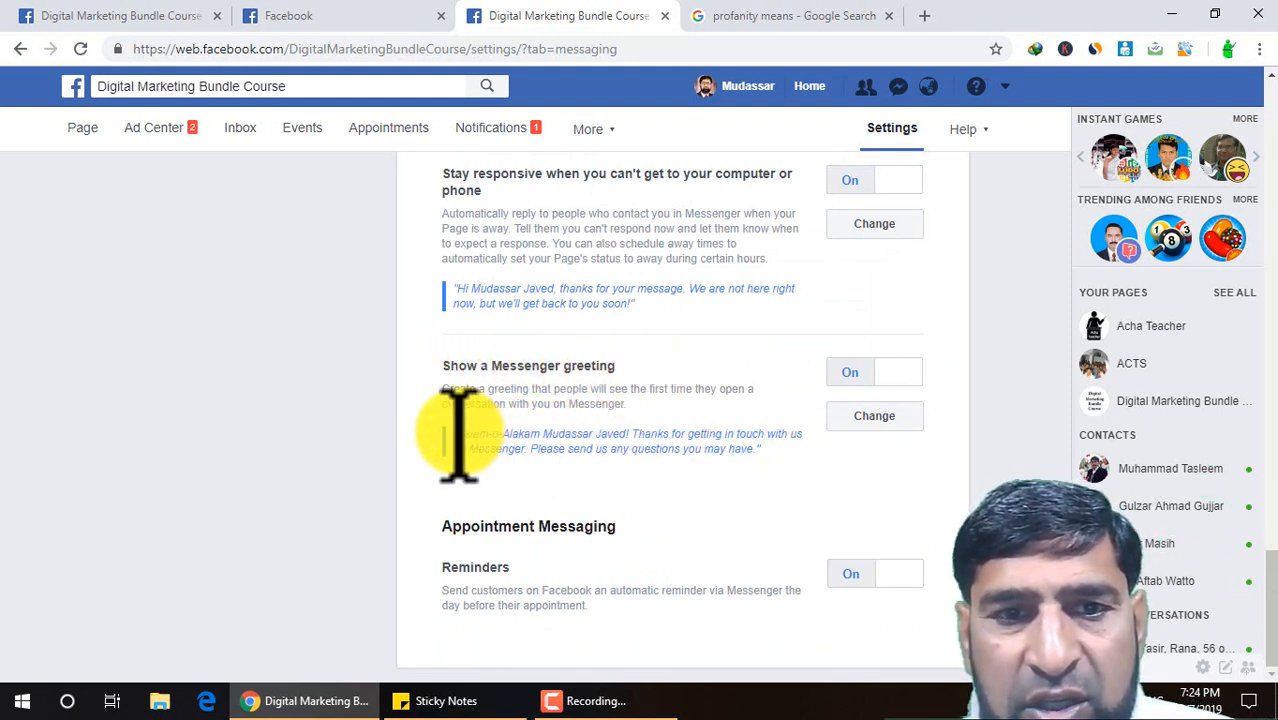
Review the Messenger greeting text, open its editor and cancel without editing it.
left_click_drag(452, 434, 768, 449)
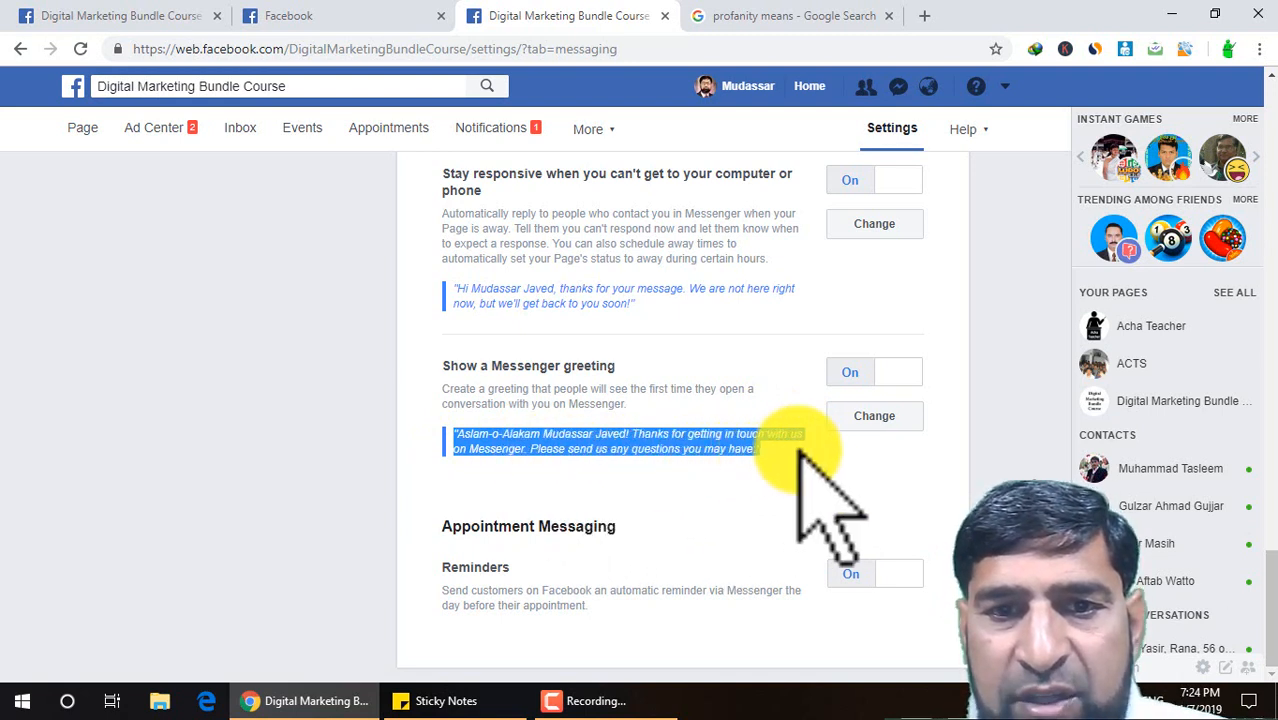
left_click(872, 416)
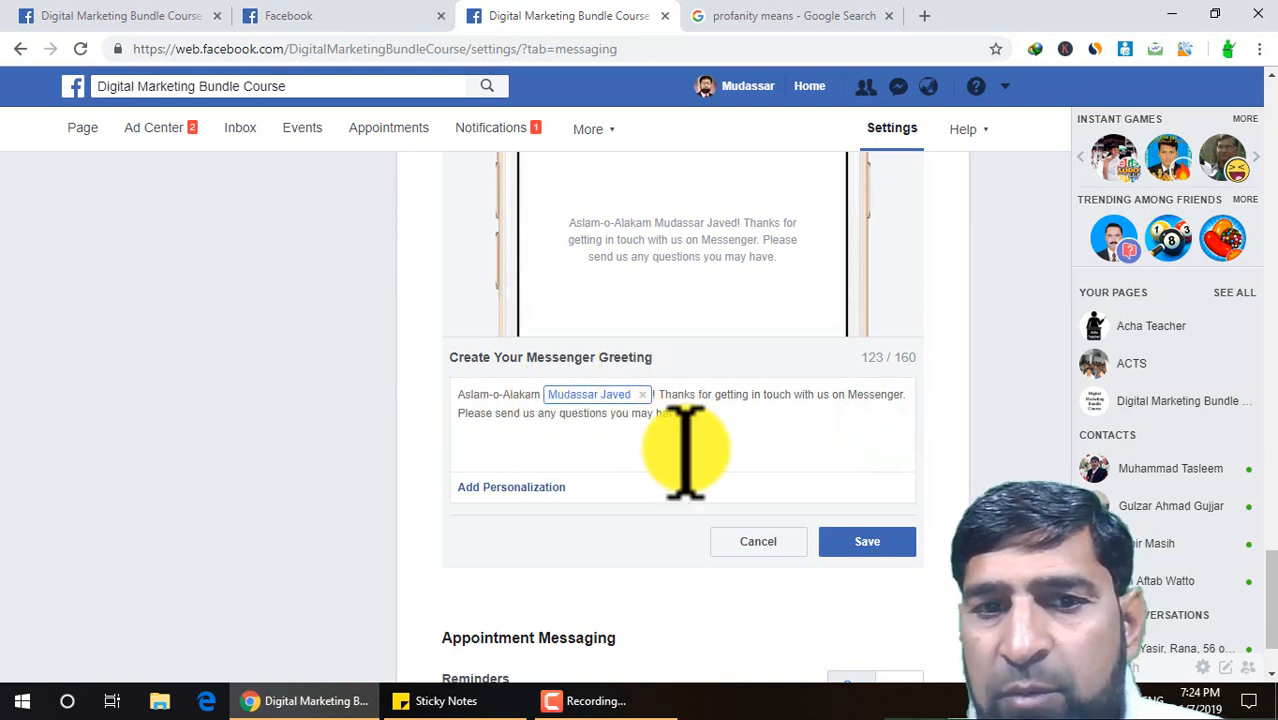
left_click(756, 538)
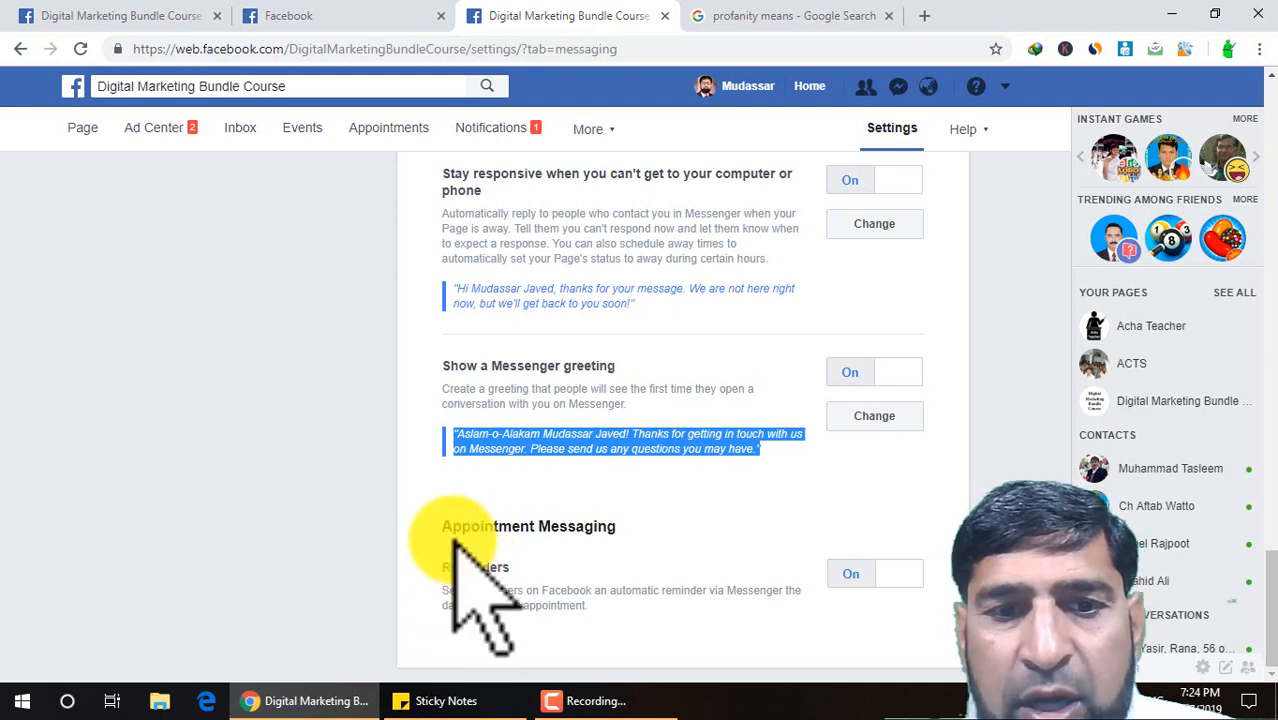
Read the Reminders description under Appointment Messaging and switch the reminders off and back on.
left_click_drag(443, 527, 690, 630)
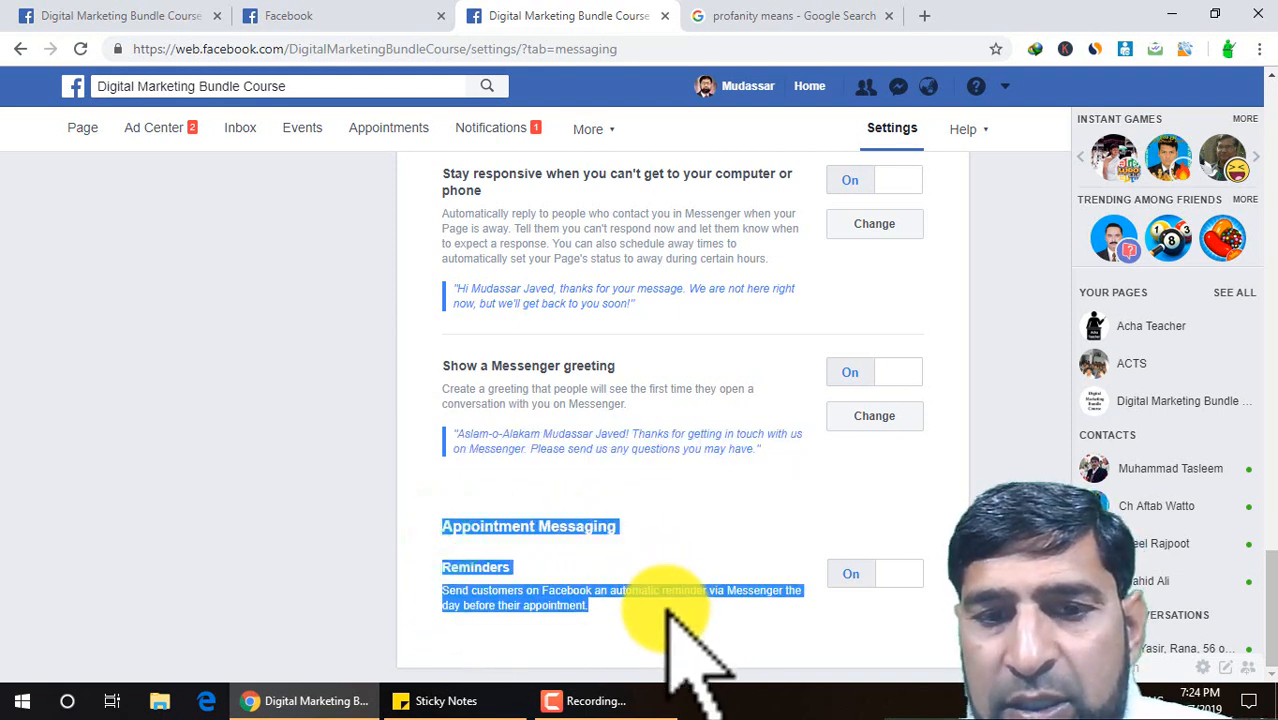
left_click(661, 604)
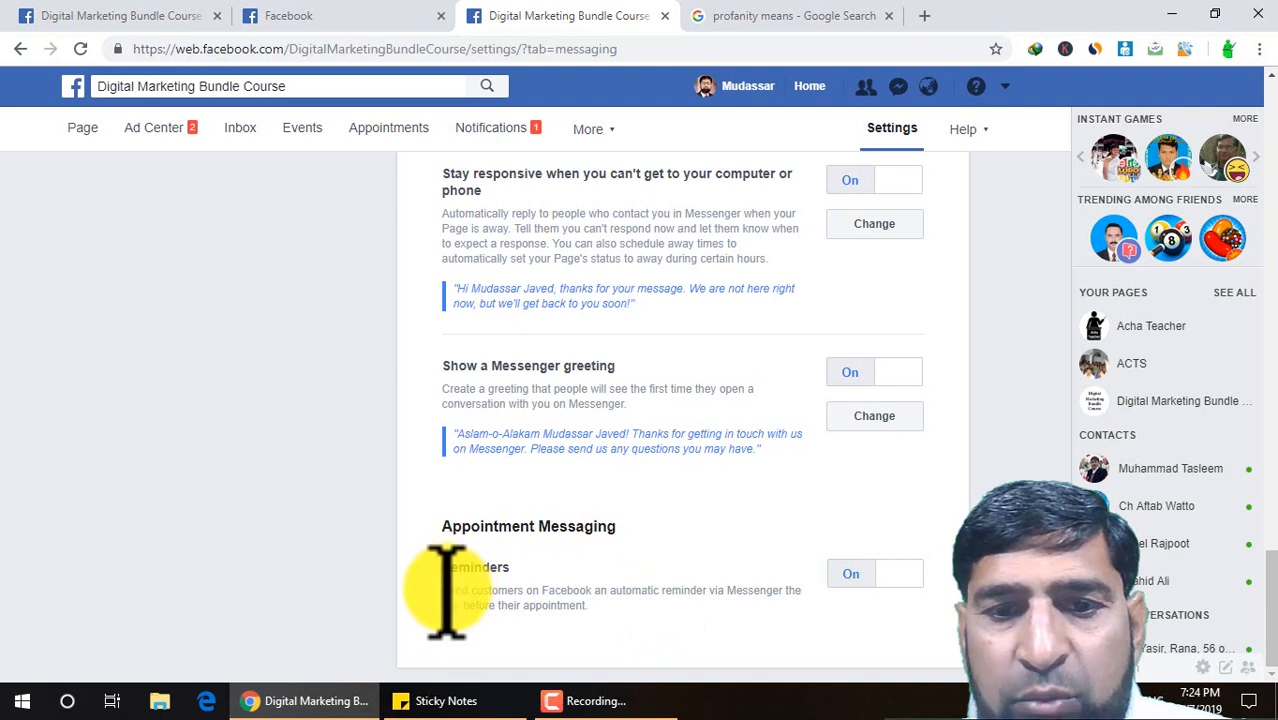
left_click_drag(443, 591, 683, 610)
left_click(683, 625)
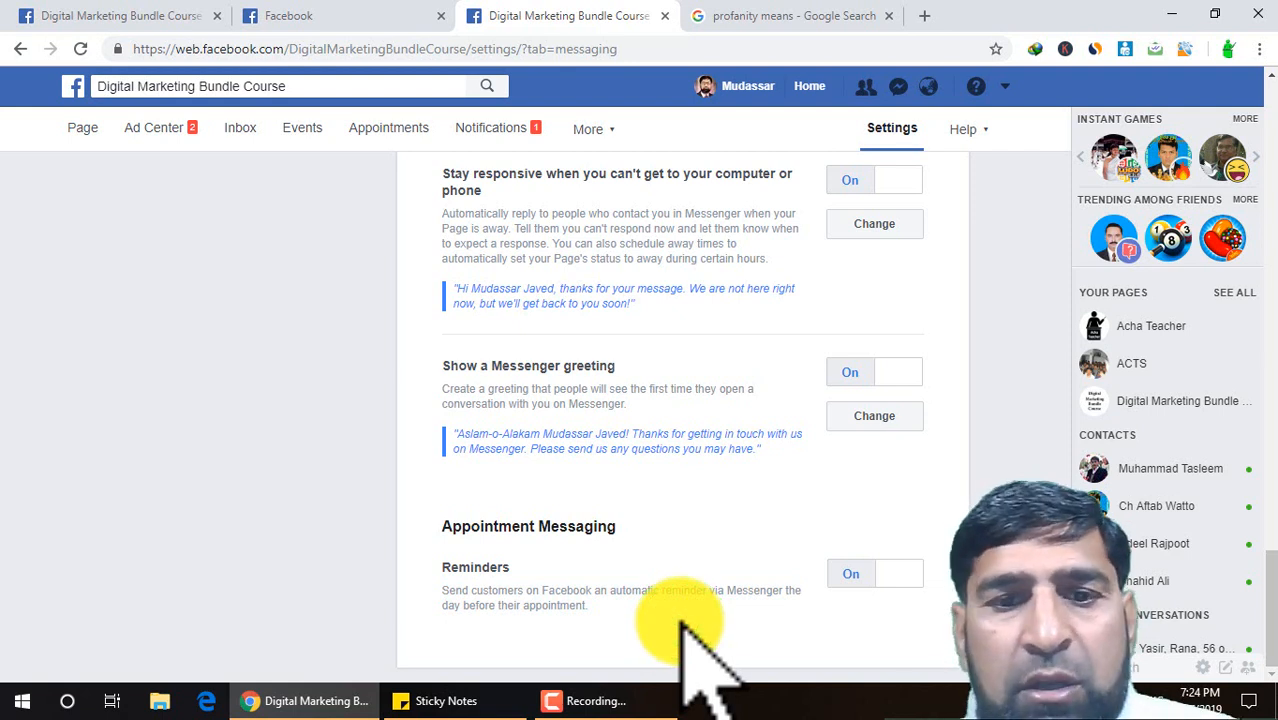
left_click(879, 580)
left_click(846, 576)
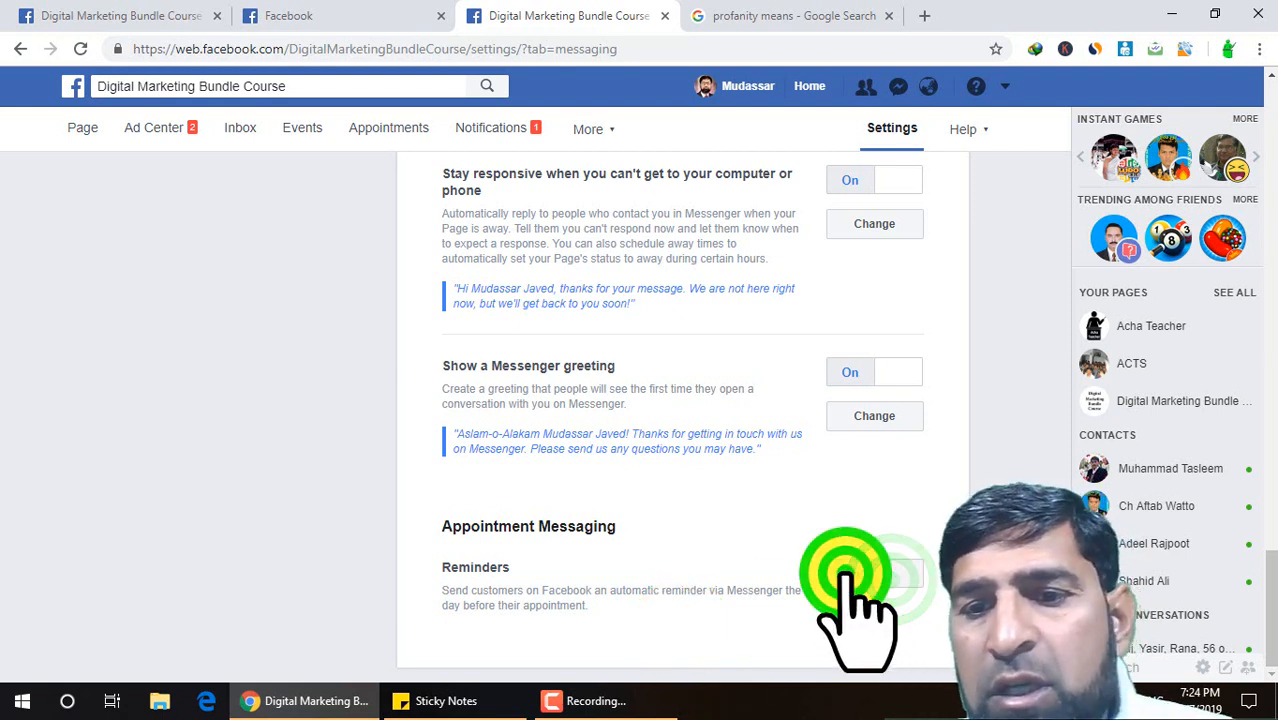